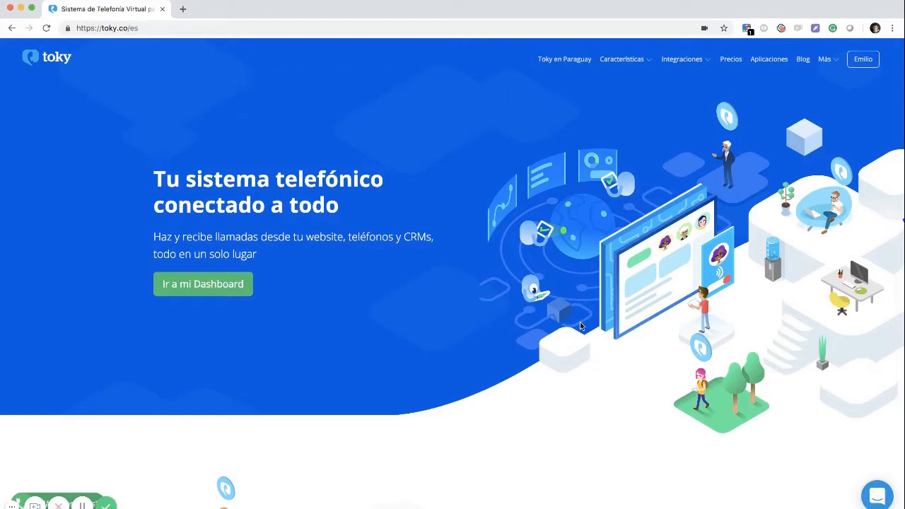
Enter the Toky account dashboard from toky.co and show the Call History page
{"action": "left_click", "coordinate": [862, 60]}
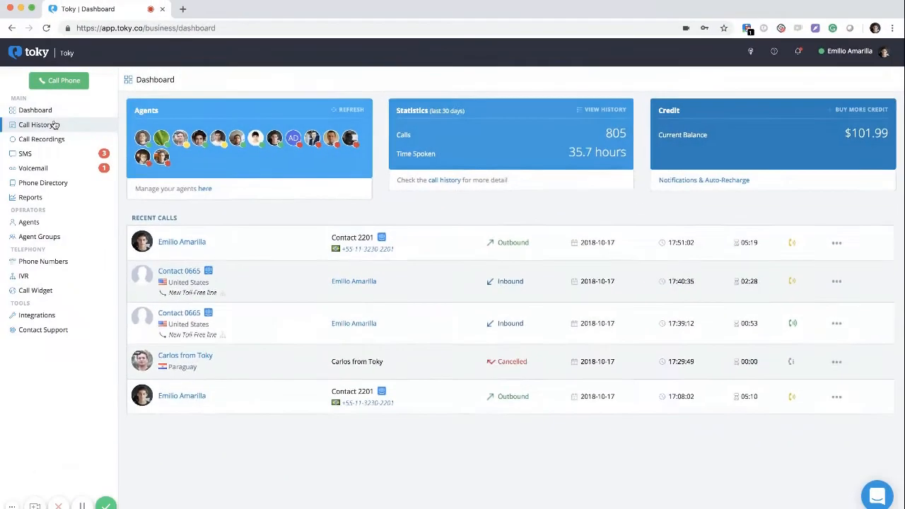
{"action": "left_click", "coordinate": [55, 124]}
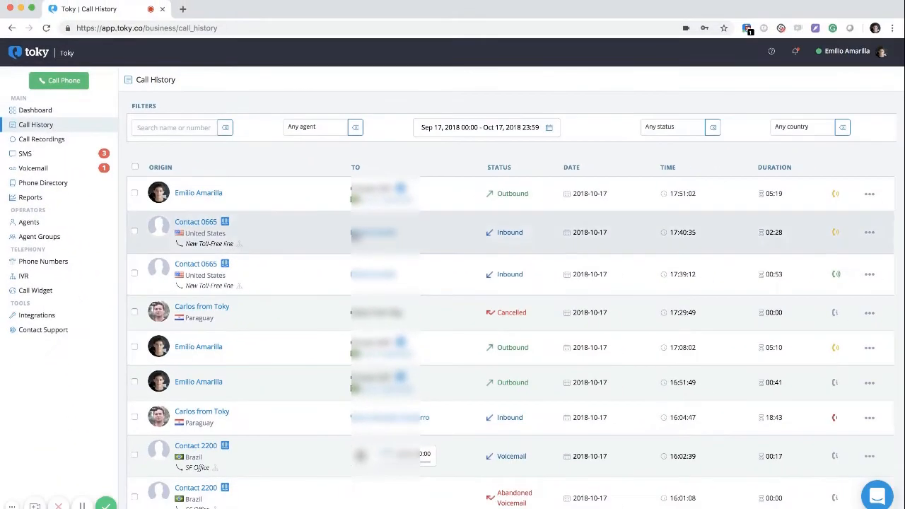
Search calls by the agent's name, then review the agent, date-range and status filters unchanged
{"action": "left_click", "coordinate": [173, 128]}
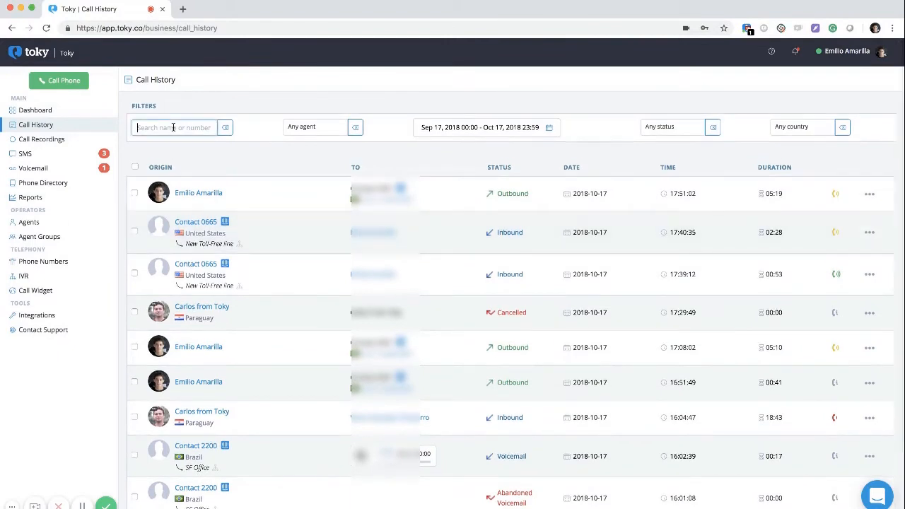
{"action": "type", "text": "Emilio"}
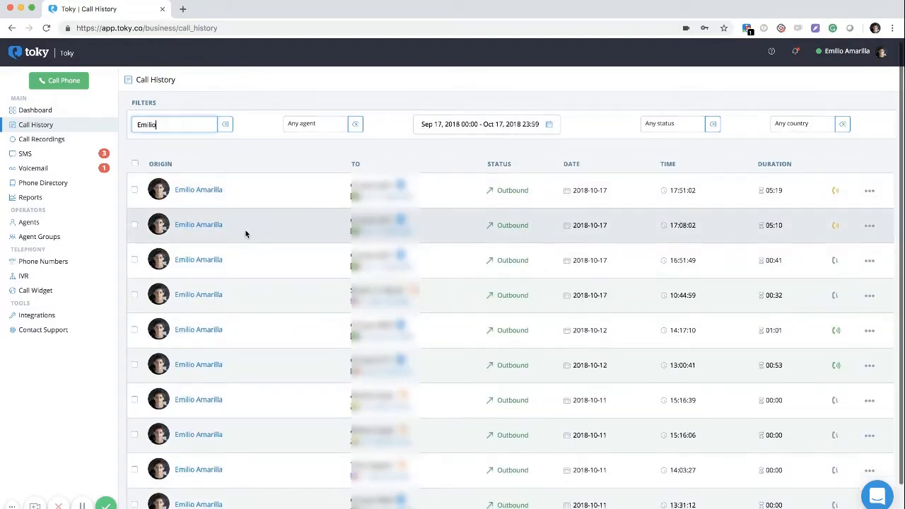
{"action": "left_click", "coordinate": [294, 131]}
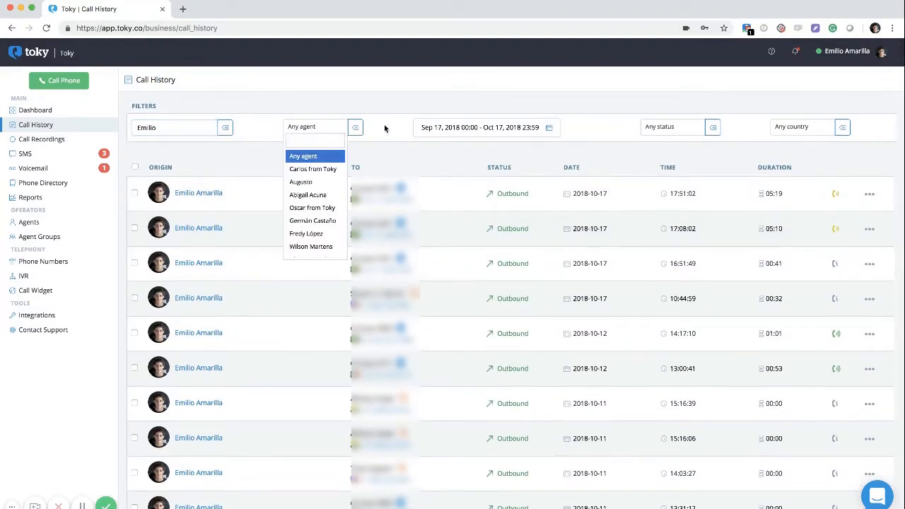
{"action": "scroll", "coordinate": [309, 196], "scroll_direction": "down", "scroll_amount": 4}
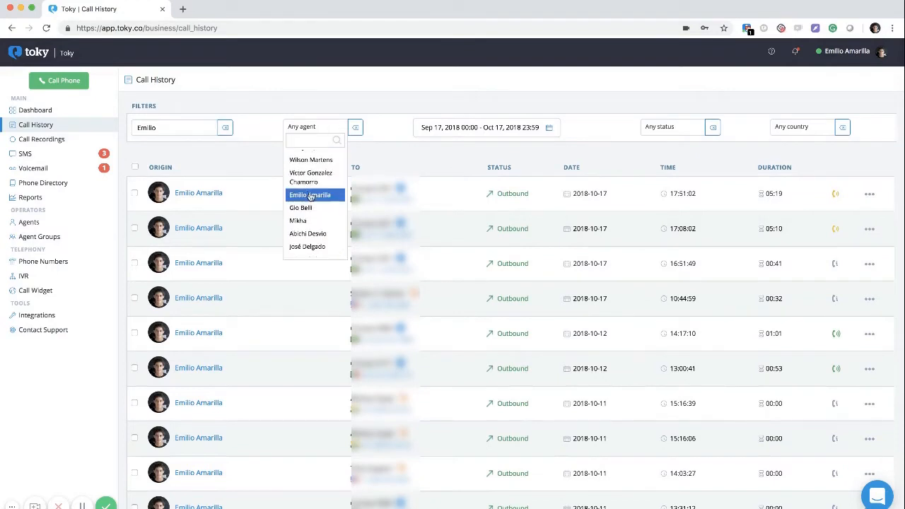
{"action": "left_click", "coordinate": [442, 128]}
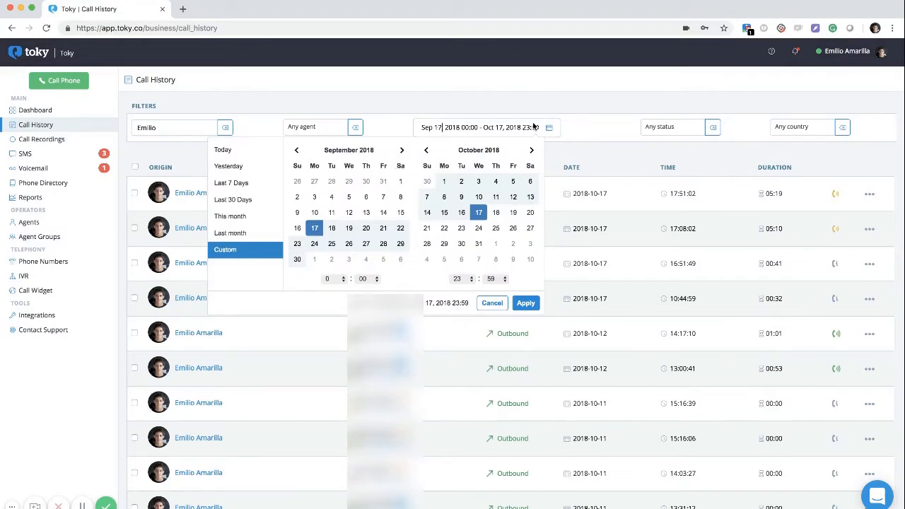
{"action": "left_click", "coordinate": [675, 128]}
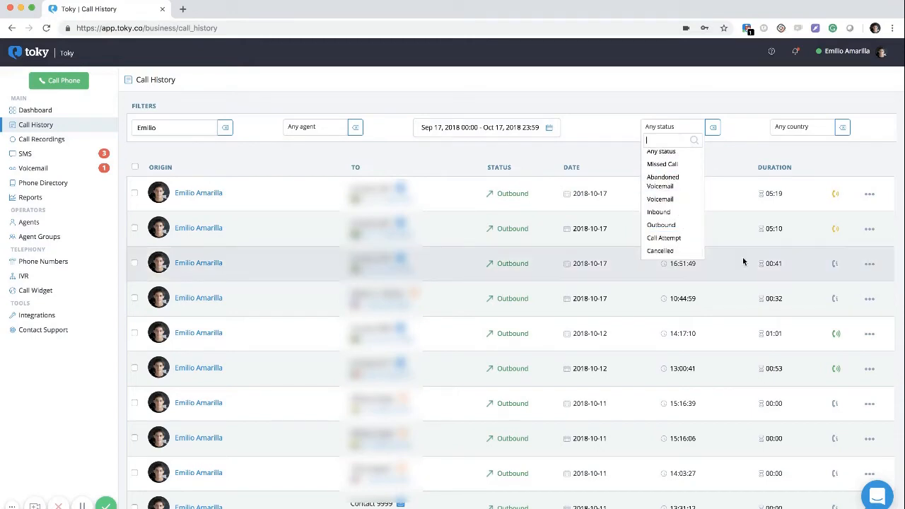
{"action": "left_click", "coordinate": [493, 278]}
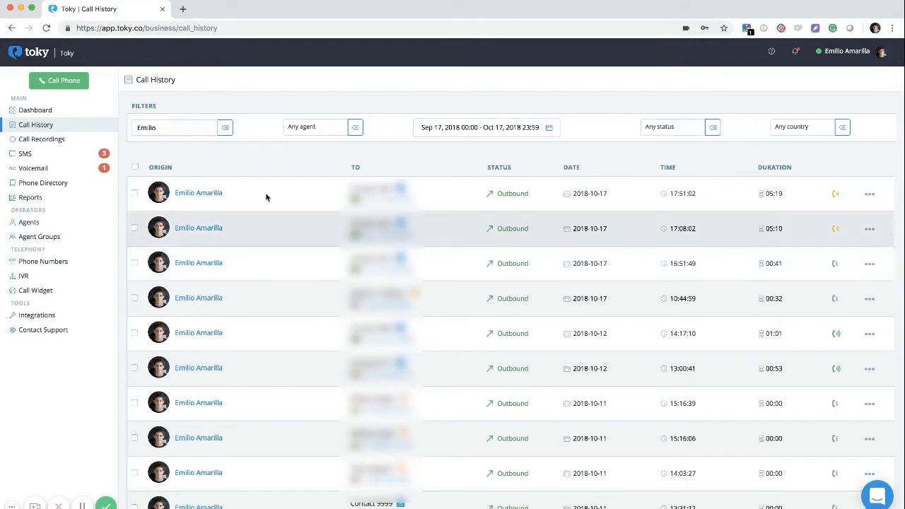
Show the Call Recordings list for Sep 17 – Oct 17, 2018 and scroll through it
{"action": "left_click", "coordinate": [57, 139]}
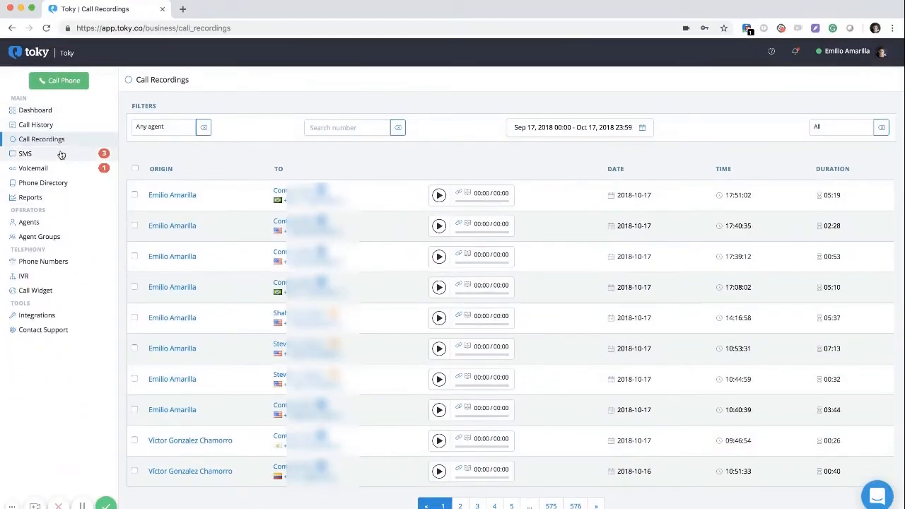
{"action": "scroll", "coordinate": [250, 285], "scroll_direction": "down", "scroll_amount": 1}
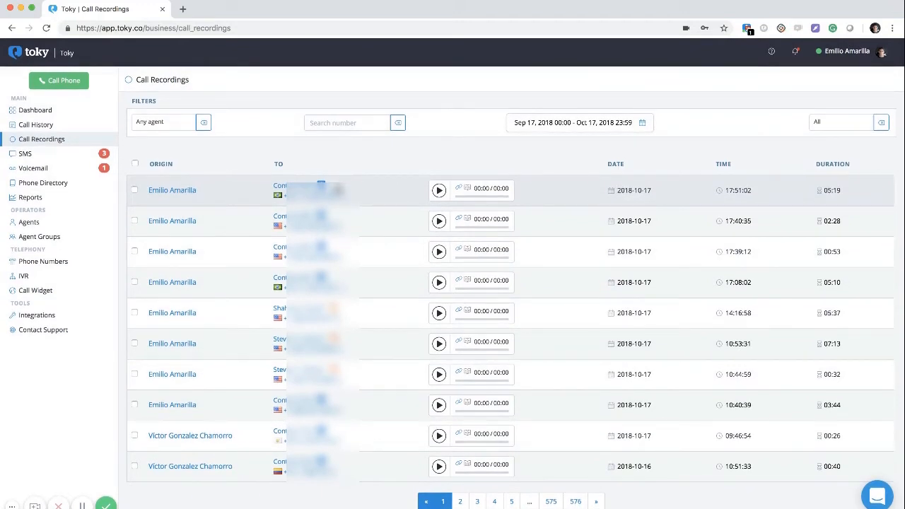
{"action": "left_click", "coordinate": [46, 225]}
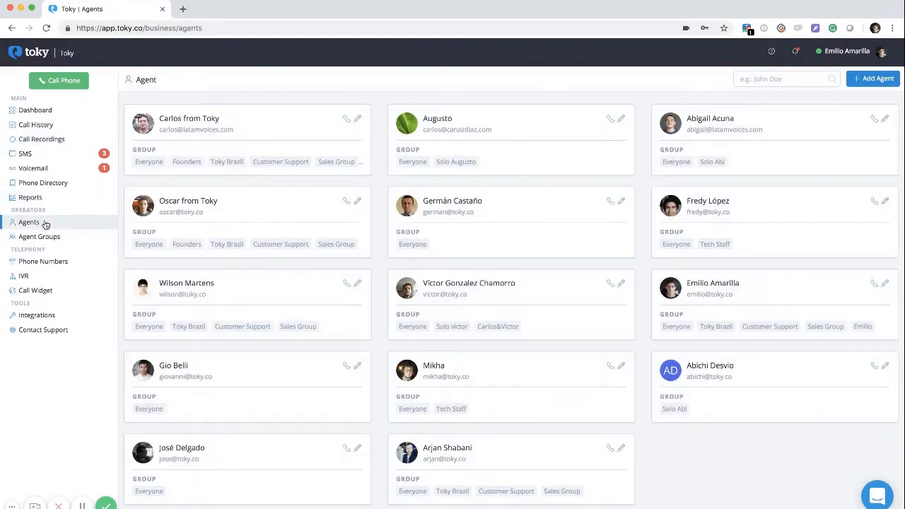
Check an agent's call settings, with outbound recording on and extension 105, then cancel unchanged
{"action": "scroll", "coordinate": [471, 363], "scroll_direction": "down", "scroll_amount": 1}
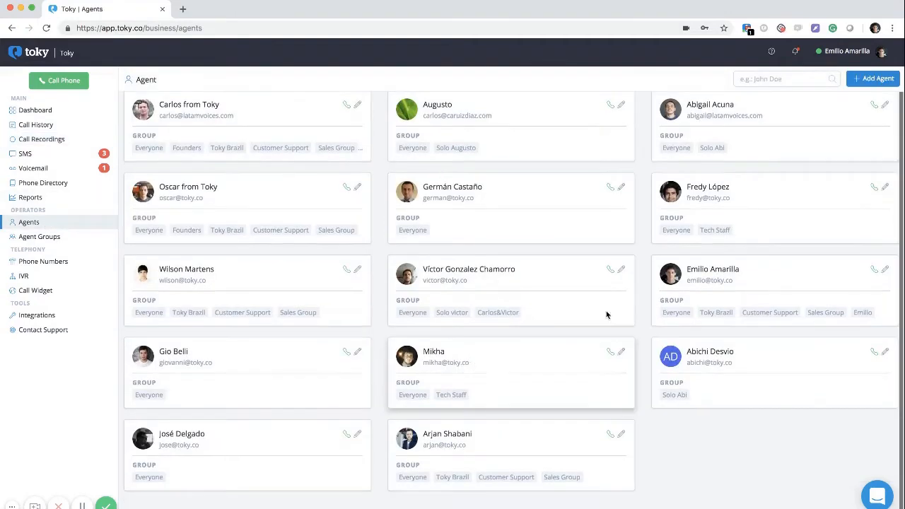
{"action": "left_click", "coordinate": [884, 270]}
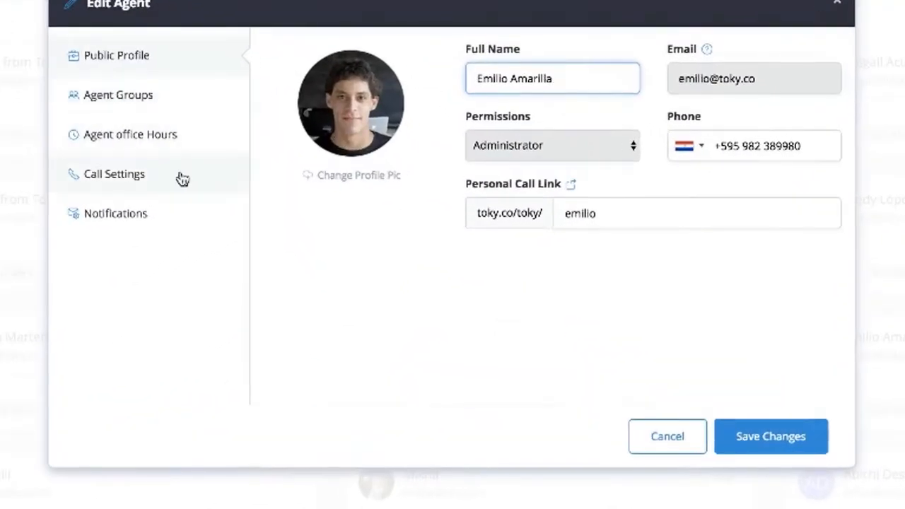
{"action": "left_click", "coordinate": [94, 178]}
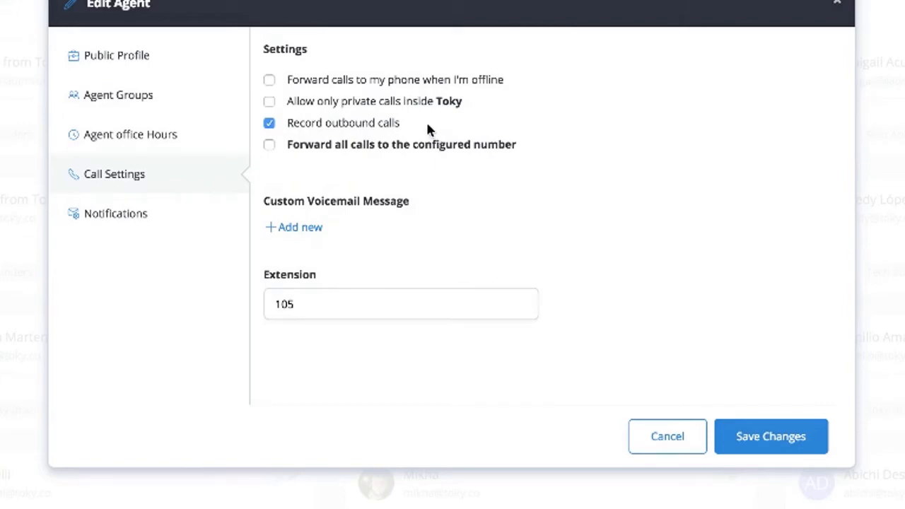
{"action": "left_click", "coordinate": [656, 436]}
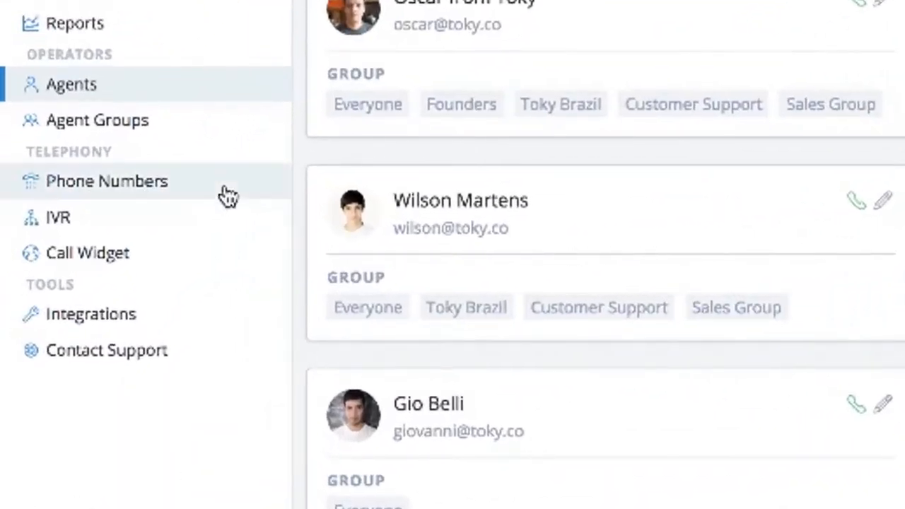
Inspect the SF Office phone number's settings, cancel unchanged, and revisit Call Recordings
{"action": "left_click", "coordinate": [175, 221]}
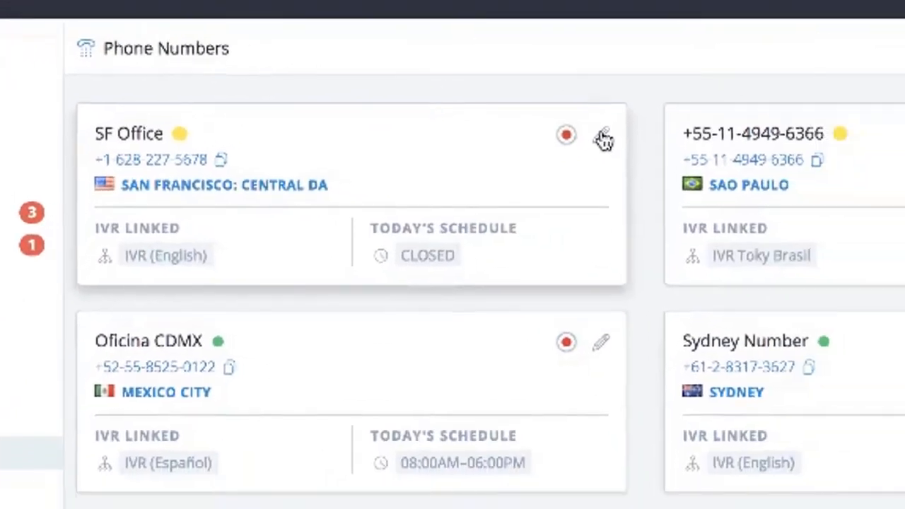
{"action": "left_click", "coordinate": [374, 119]}
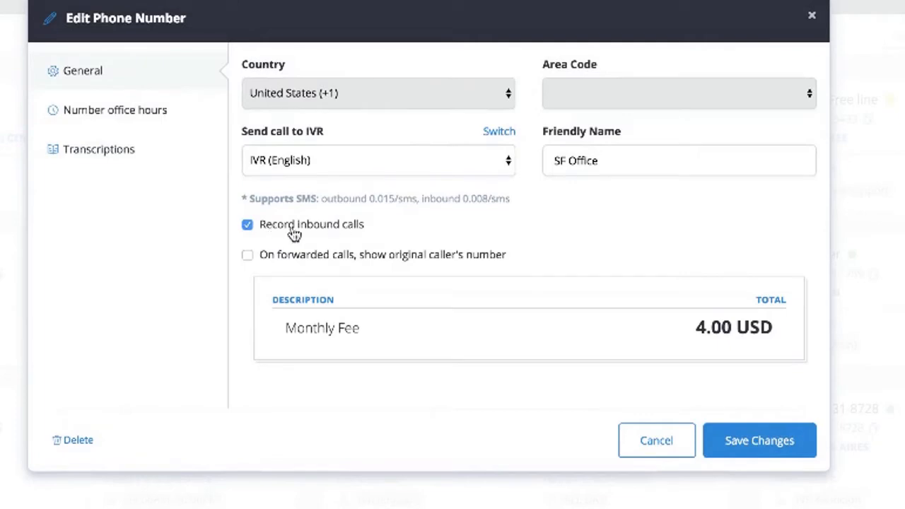
{"action": "left_click", "coordinate": [638, 450]}
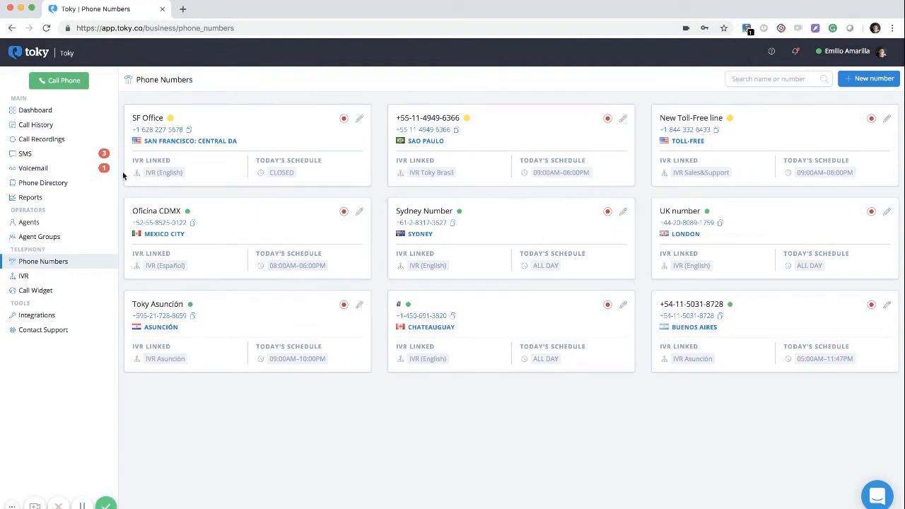
{"action": "left_click", "coordinate": [68, 138]}
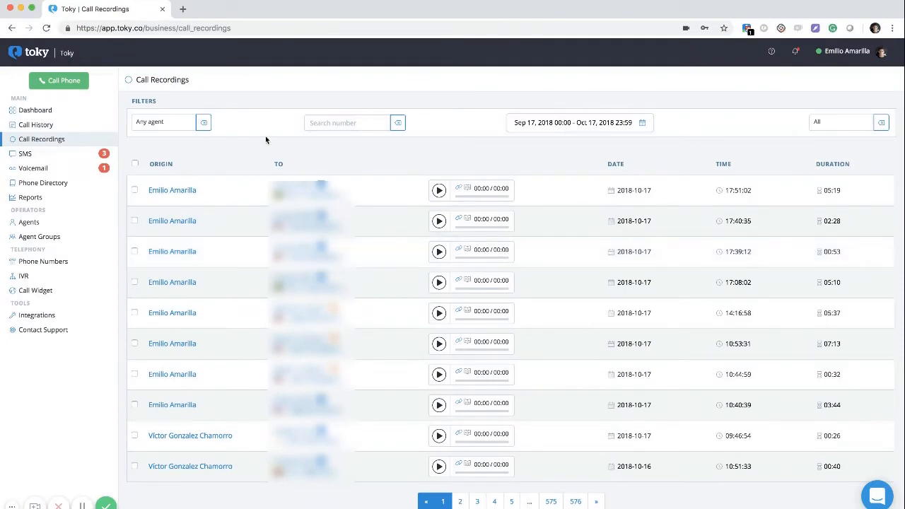
{"action": "left_click", "coordinate": [67, 155]}
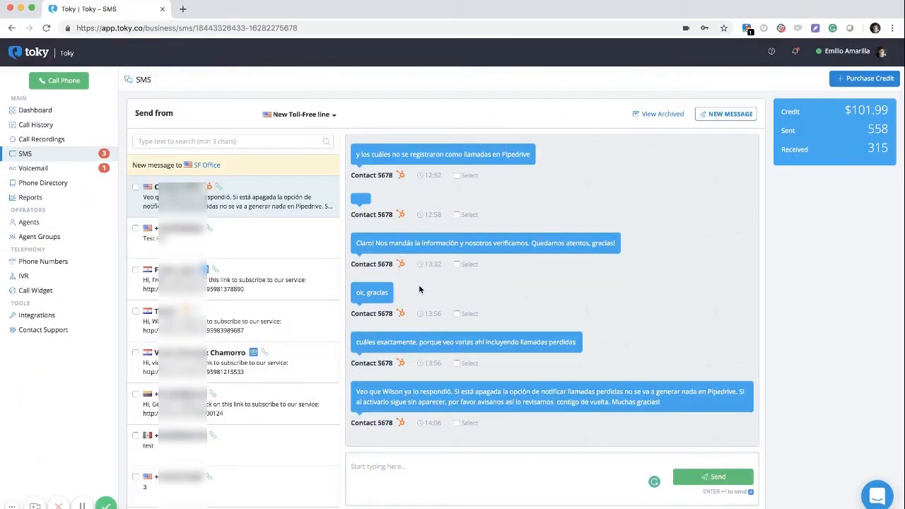
Scroll the latest SMS conversation thread back to read its earlier messages
{"action": "scroll", "coordinate": [273, 339], "scroll_direction": "down", "scroll_amount": 3}
{"action": "scroll", "coordinate": [479, 324], "scroll_direction": "down", "scroll_amount": 1}
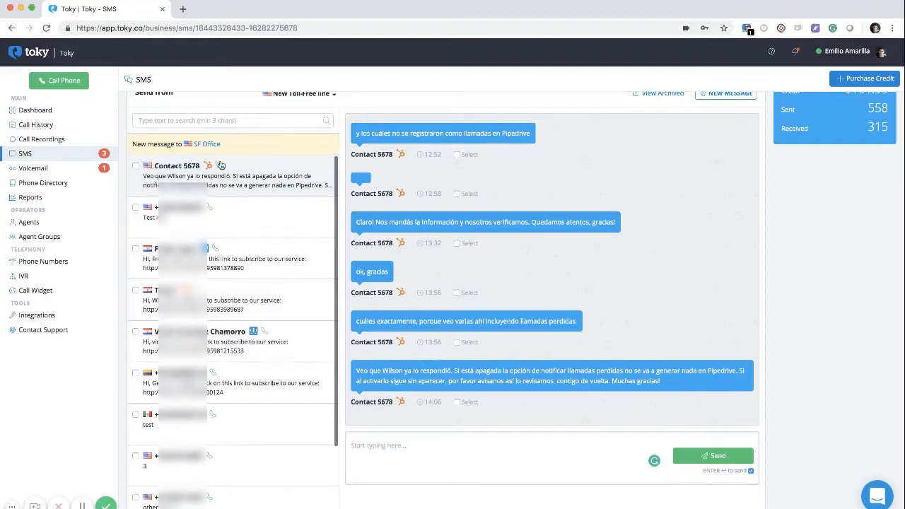
{"action": "scroll", "coordinate": [452, 198], "scroll_direction": "up", "scroll_amount": 5}
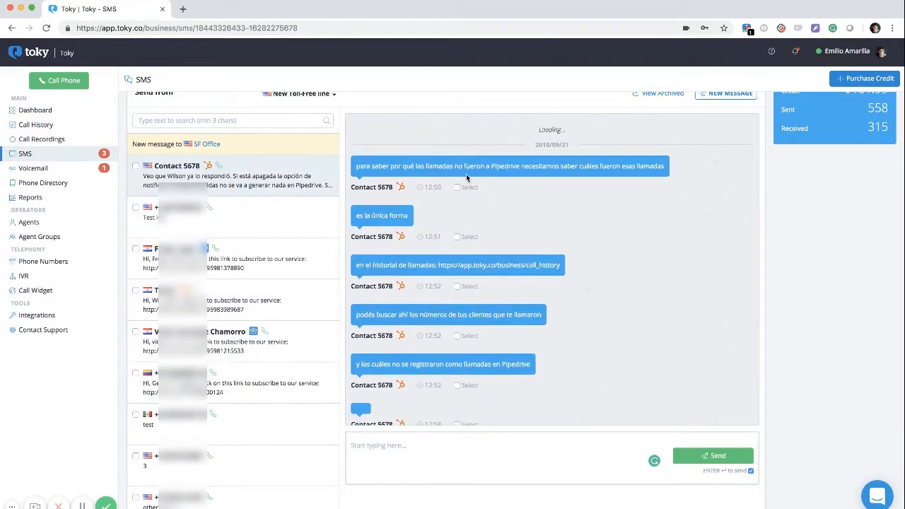
{"action": "scroll", "coordinate": [238, 266], "scroll_direction": "up", "scroll_amount": 1}
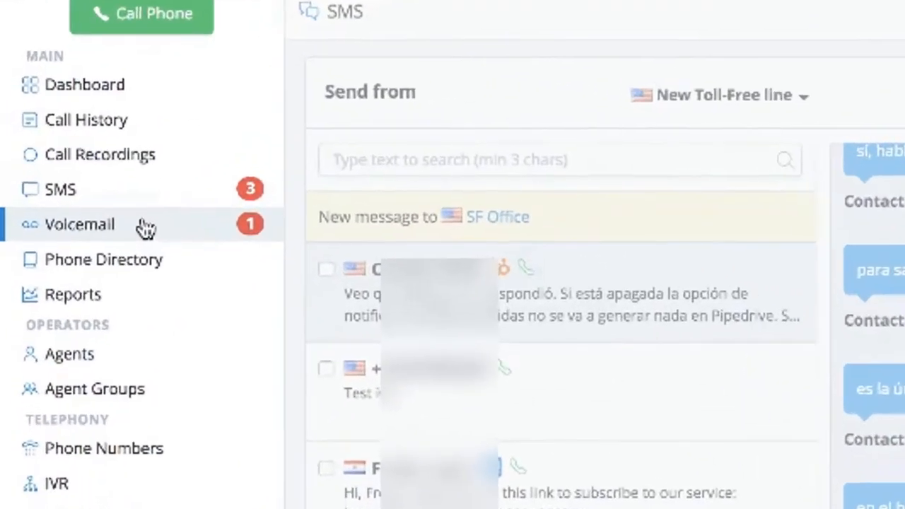
{"action": "left_click", "coordinate": [60, 169]}
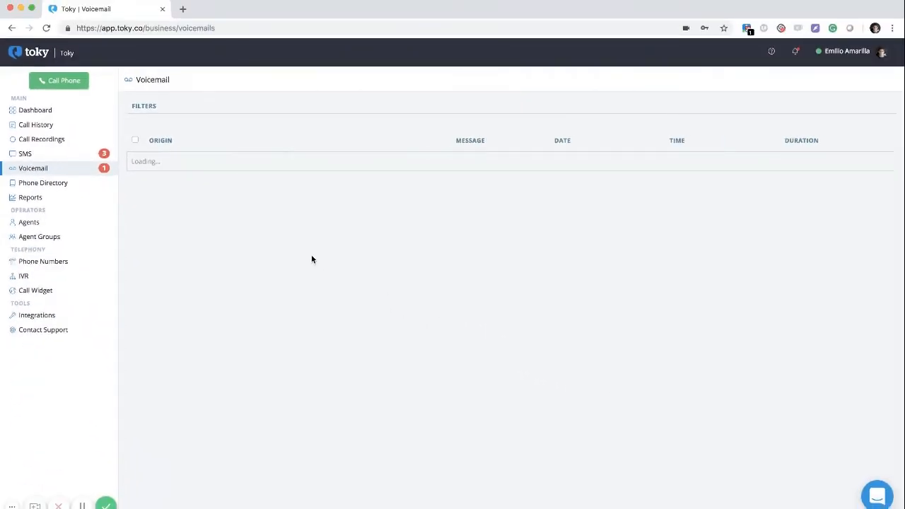
Explore the voicemail name, date-range and read/unread filters and show only private voicemails
{"action": "scroll", "coordinate": [311, 259], "scroll_direction": "down", "scroll_amount": 2}
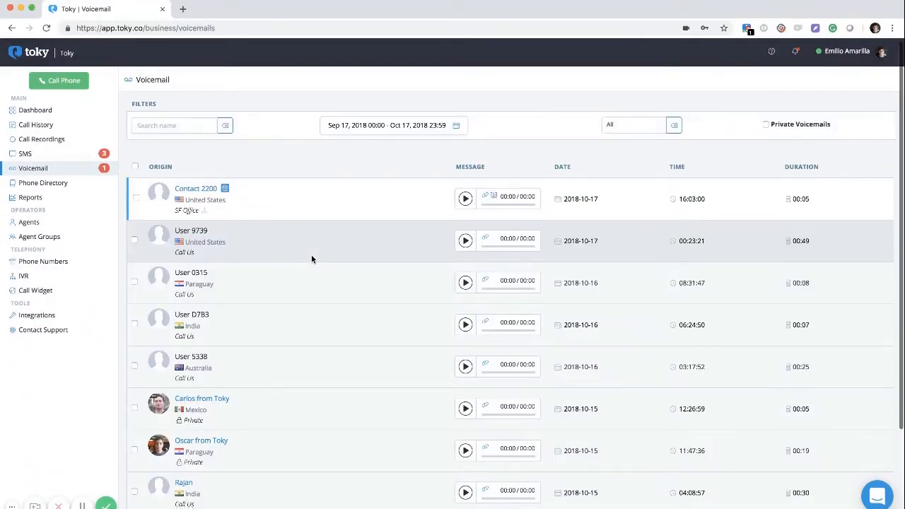
{"action": "scroll", "coordinate": [311, 258], "scroll_direction": "up", "scroll_amount": 2}
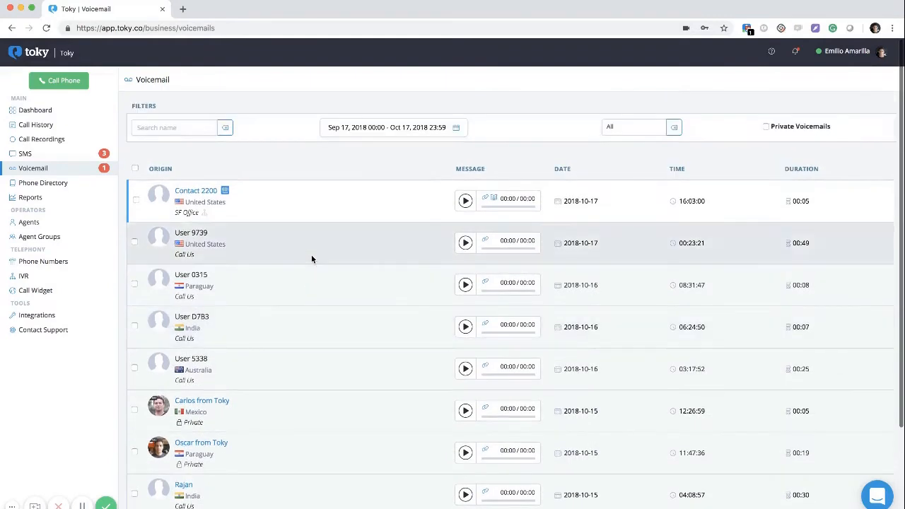
{"action": "left_click", "coordinate": [177, 129]}
{"action": "left_click", "coordinate": [341, 125]}
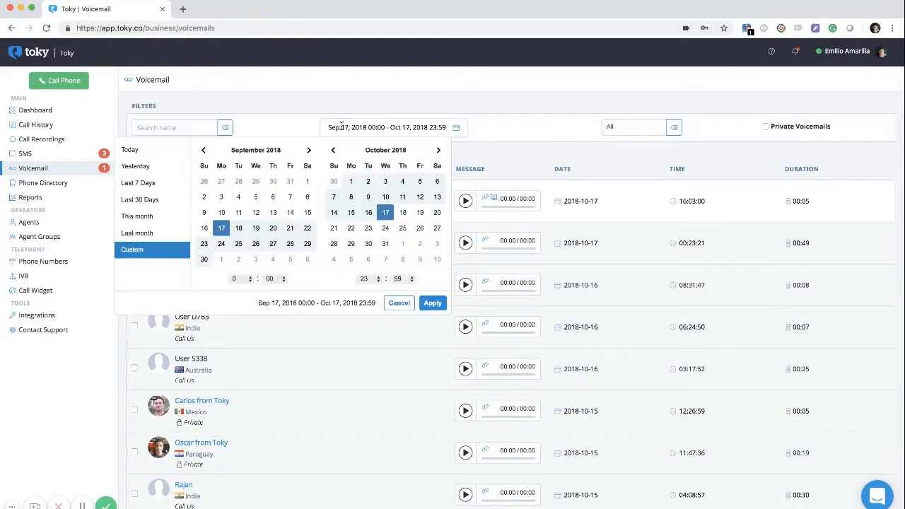
{"action": "left_click", "coordinate": [626, 127]}
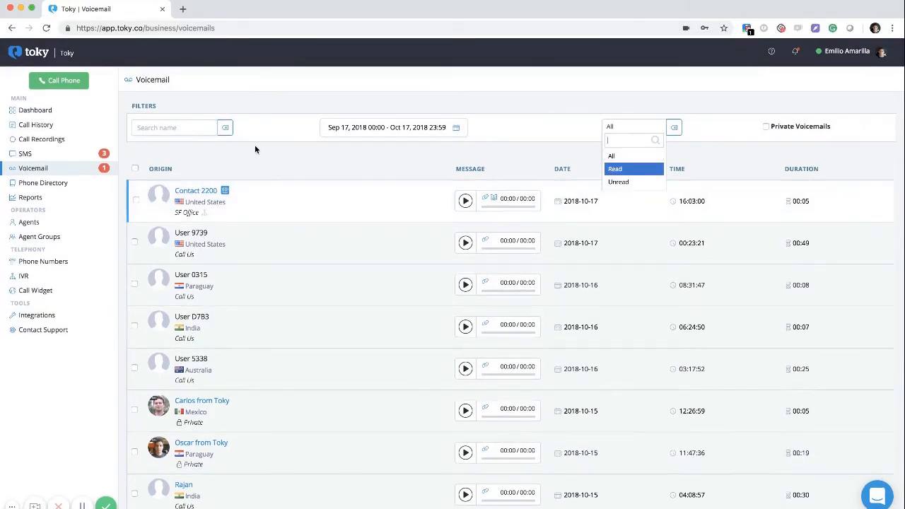
{"action": "scroll", "coordinate": [254, 145], "scroll_direction": "down", "scroll_amount": 3}
{"action": "scroll", "coordinate": [363, 176], "scroll_direction": "up", "scroll_amount": 3}
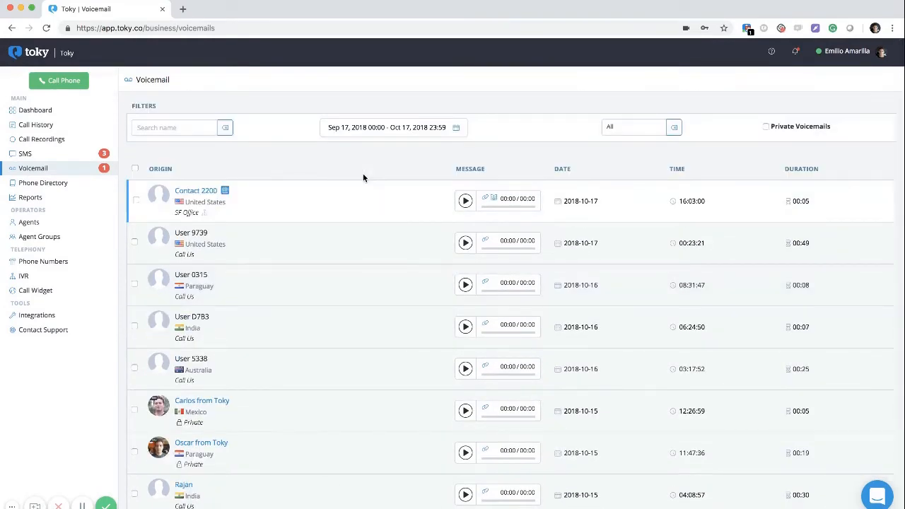
{"action": "left_click", "coordinate": [781, 129]}
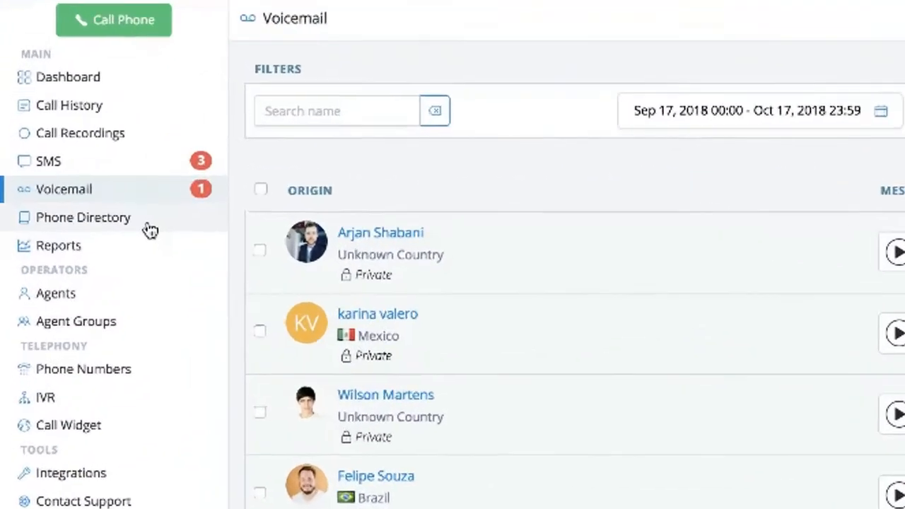
{"action": "left_click", "coordinate": [79, 189]}
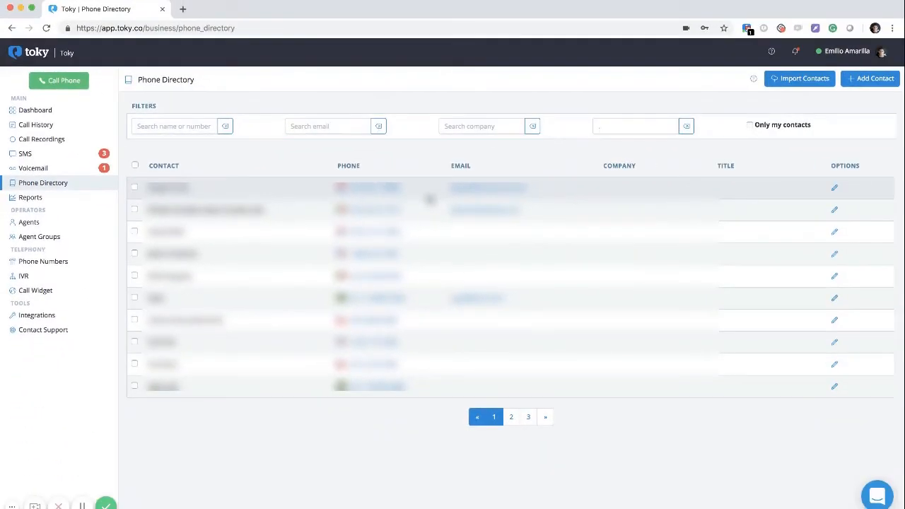
{"action": "left_click", "coordinate": [791, 81]}
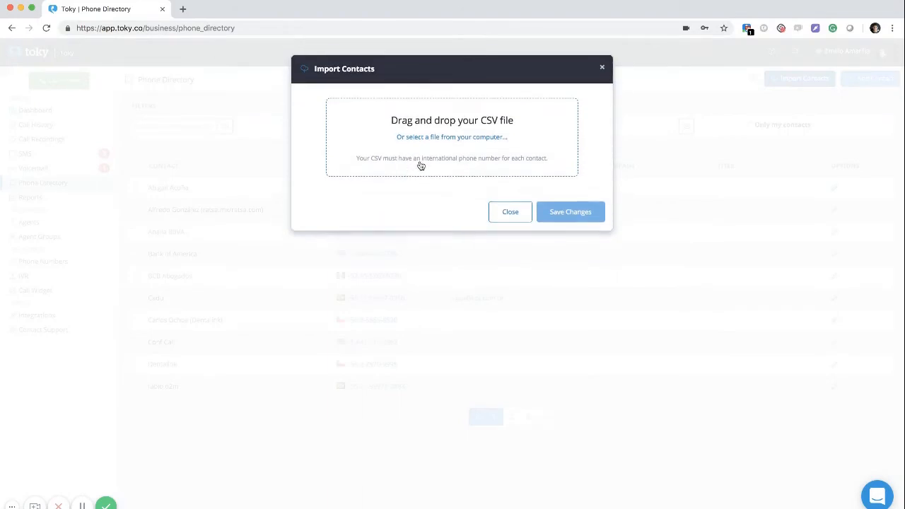
{"action": "left_click", "coordinate": [498, 217]}
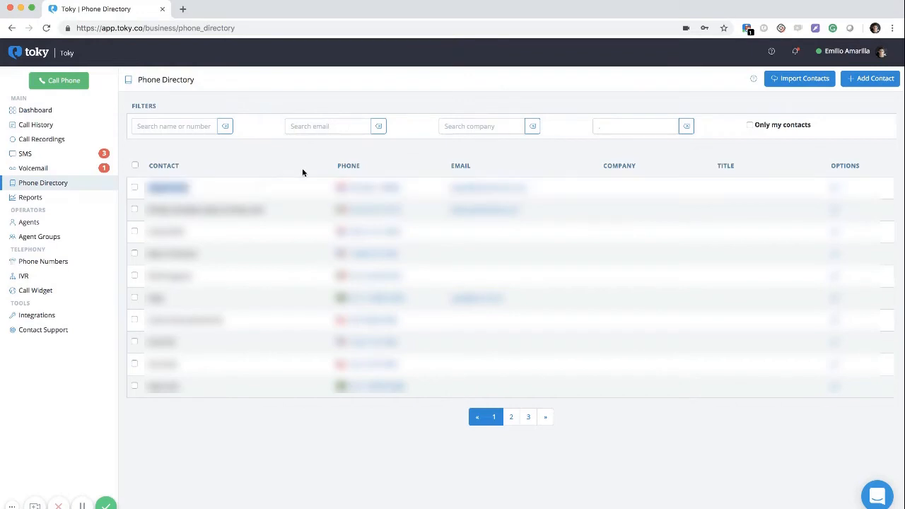
{"action": "left_click", "coordinate": [865, 80]}
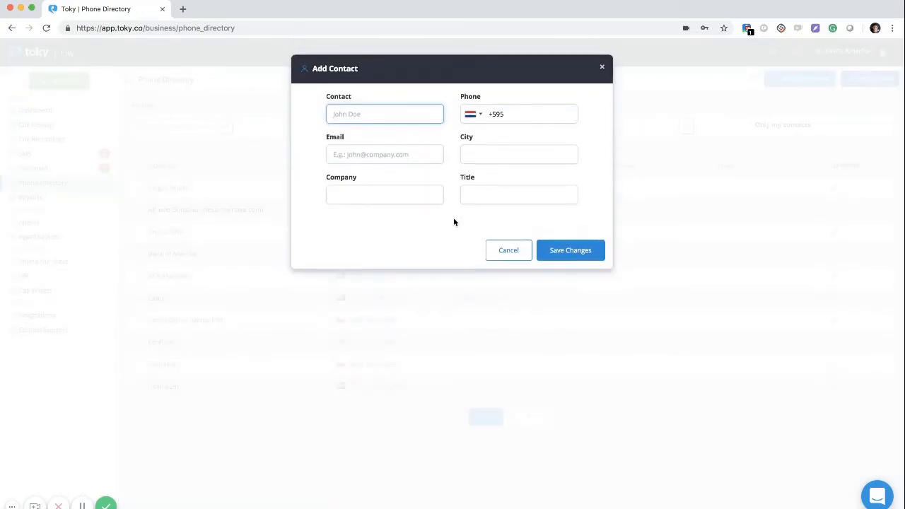
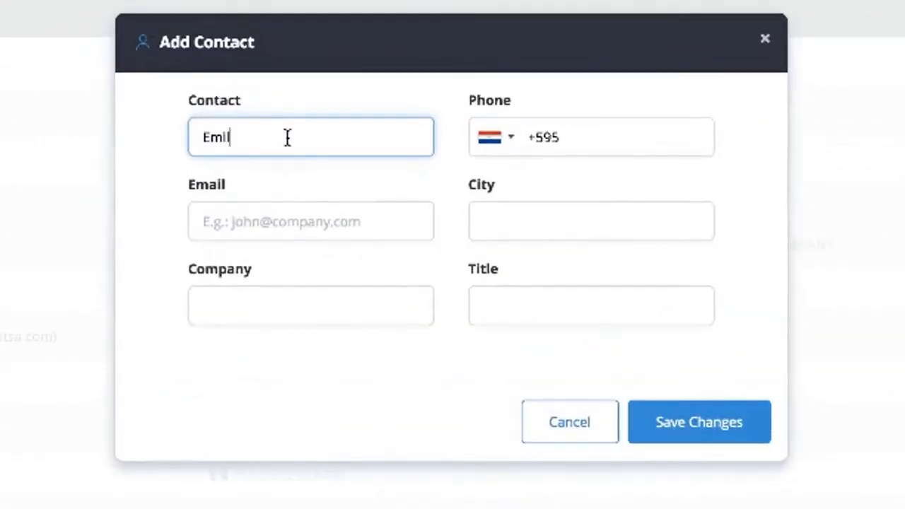
{"action": "left_click", "coordinate": [648, 149]}
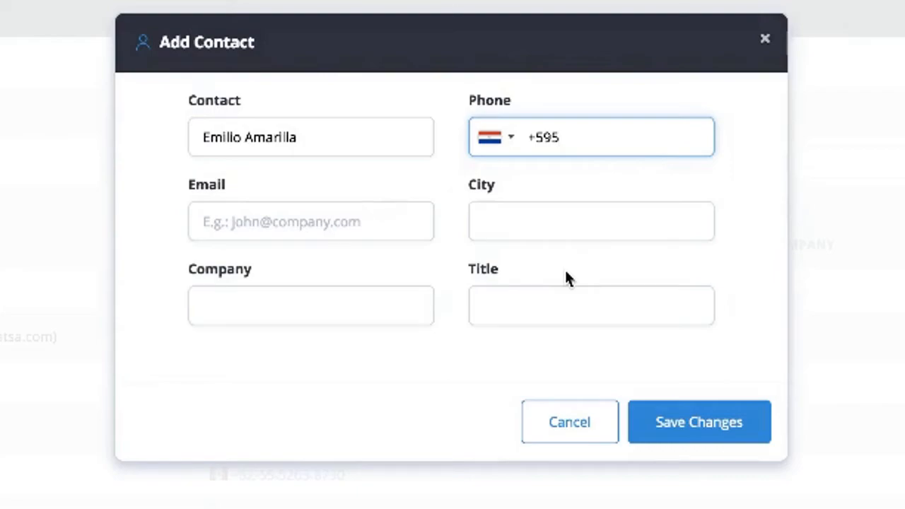
{"action": "left_click", "coordinate": [561, 424]}
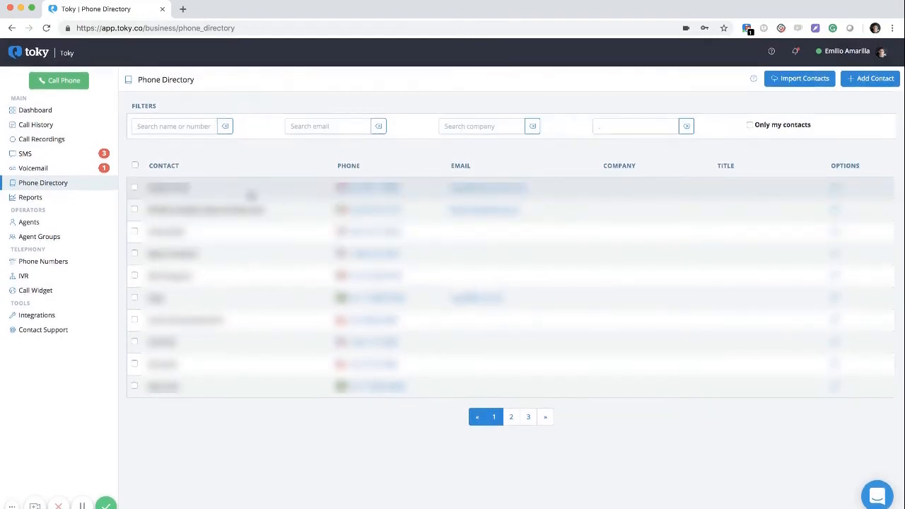
{"action": "left_click", "coordinate": [93, 200]}
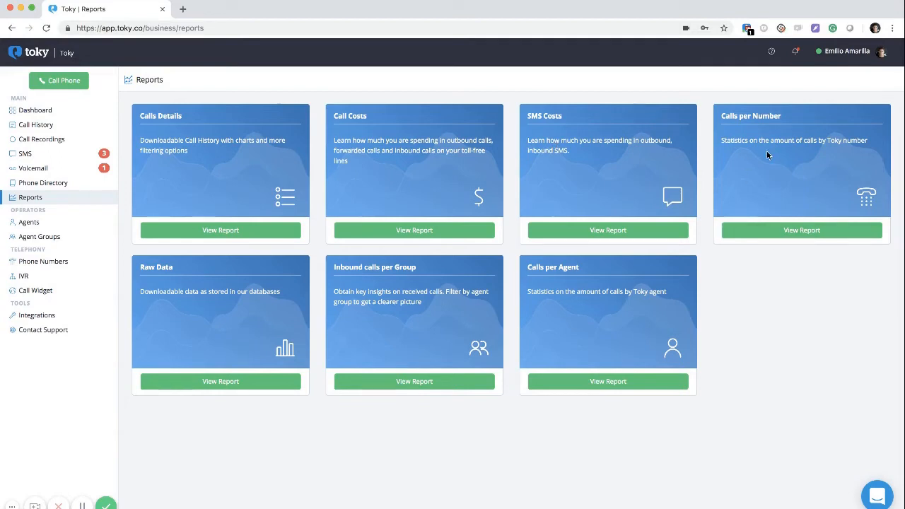
Open the Calls per Number report from the Reports overview
{"action": "left_click", "coordinate": [754, 236]}
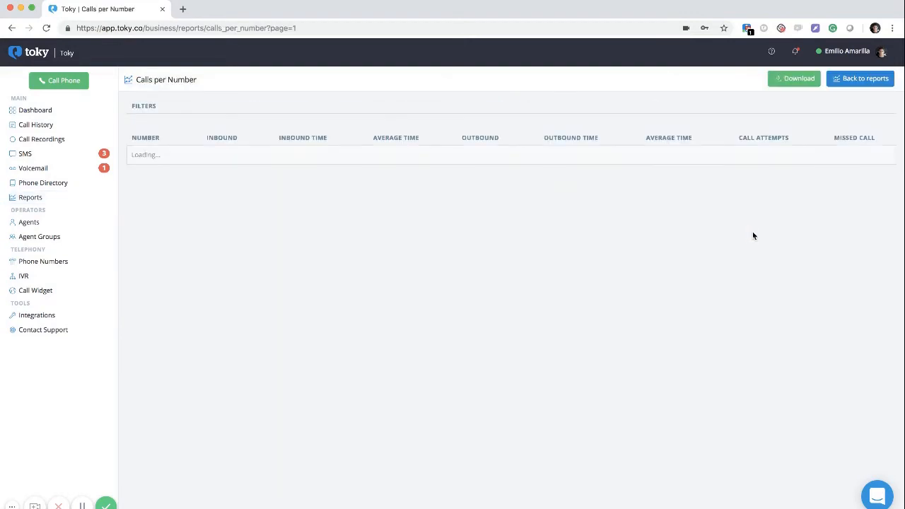
Scroll through the Calls per Number chart and table and check the number filter unchanged
{"action": "scroll", "coordinate": [505, 315], "scroll_direction": "down", "scroll_amount": 2}
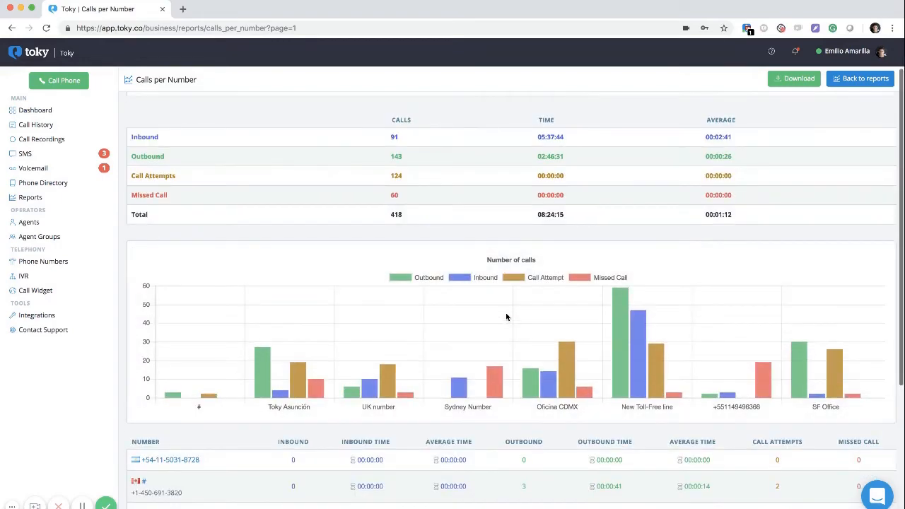
{"action": "scroll", "coordinate": [505, 317], "scroll_direction": "down", "scroll_amount": 5}
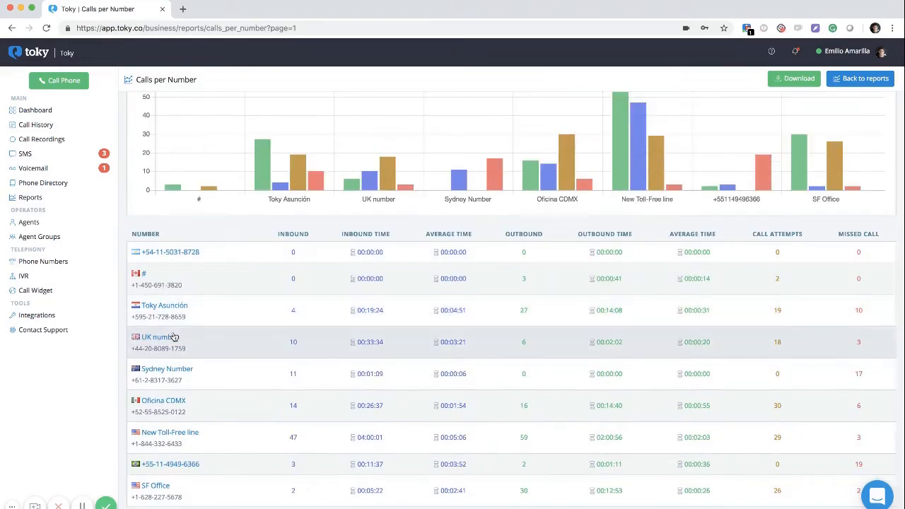
{"action": "scroll", "coordinate": [464, 275], "scroll_direction": "up", "scroll_amount": 1}
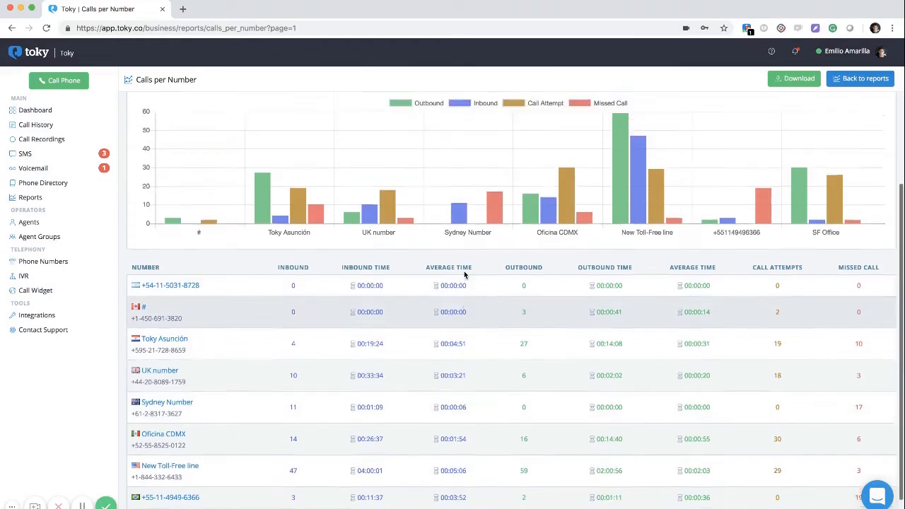
{"action": "scroll", "coordinate": [464, 275], "scroll_direction": "up", "scroll_amount": 6}
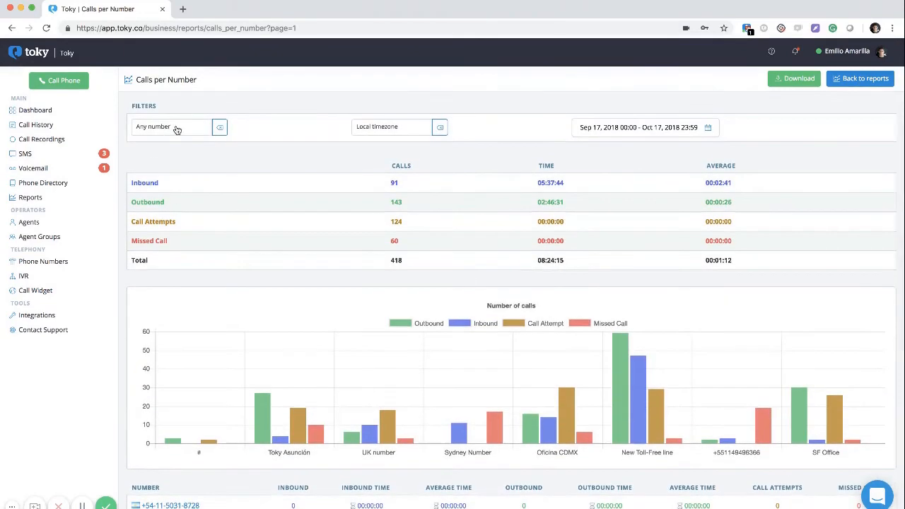
{"action": "left_click", "coordinate": [177, 130]}
{"action": "left_click", "coordinate": [370, 184]}
Download the Calls per Number report and dismiss the browser's download notice
{"action": "left_click", "coordinate": [795, 78]}
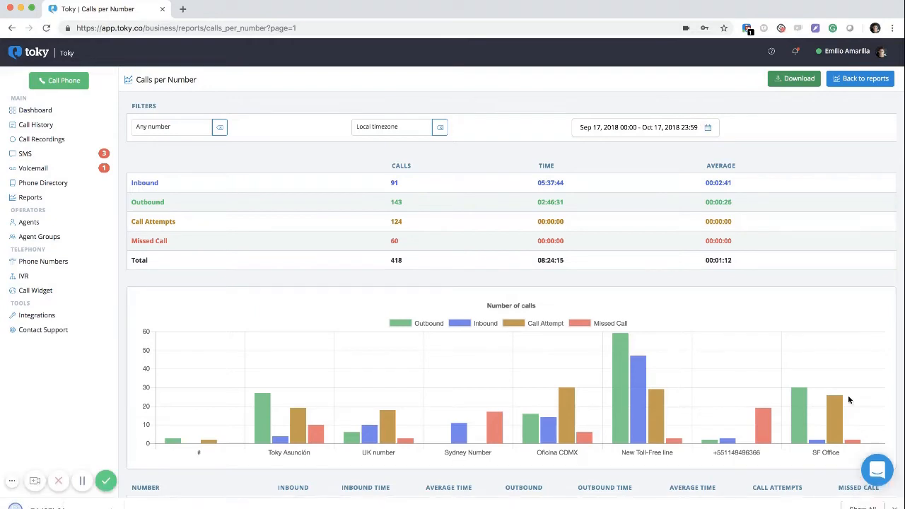
{"action": "left_click", "coordinate": [895, 507]}
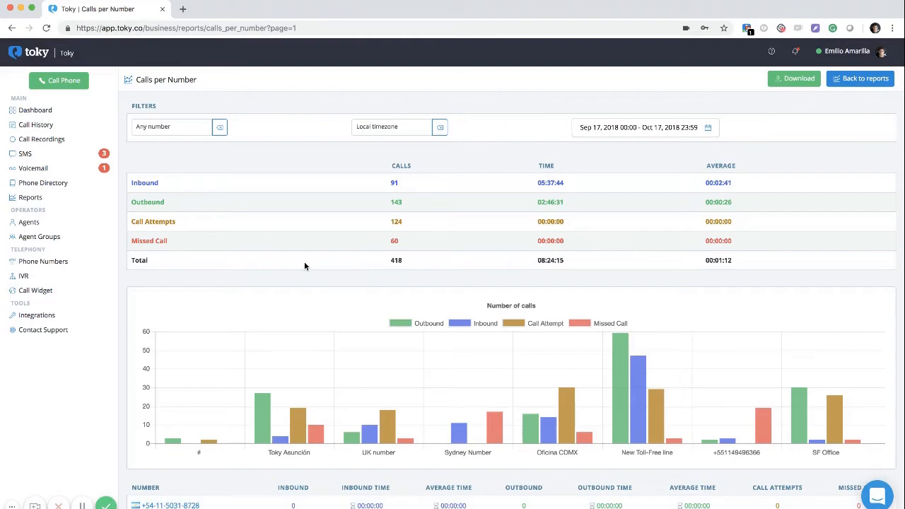
{"action": "left_click", "coordinate": [63, 221]}
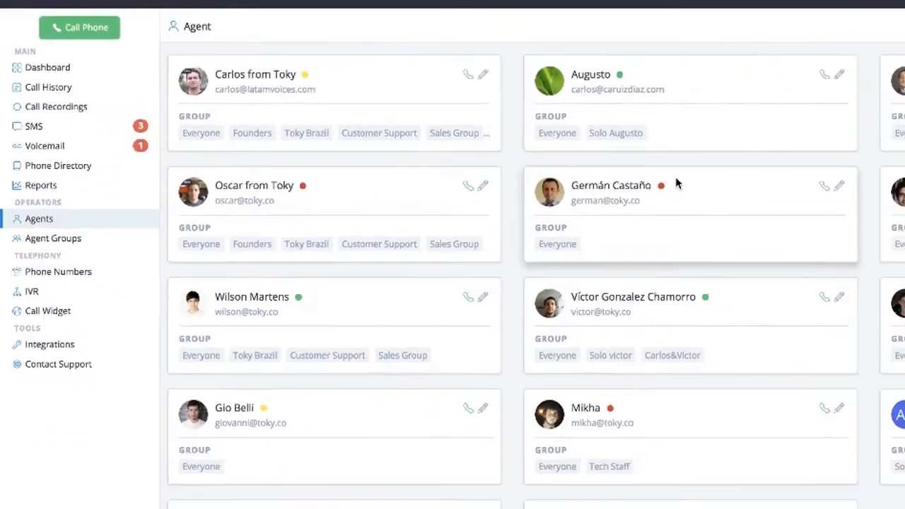
{"action": "scroll", "coordinate": [296, 189], "scroll_direction": "down", "scroll_amount": 1}
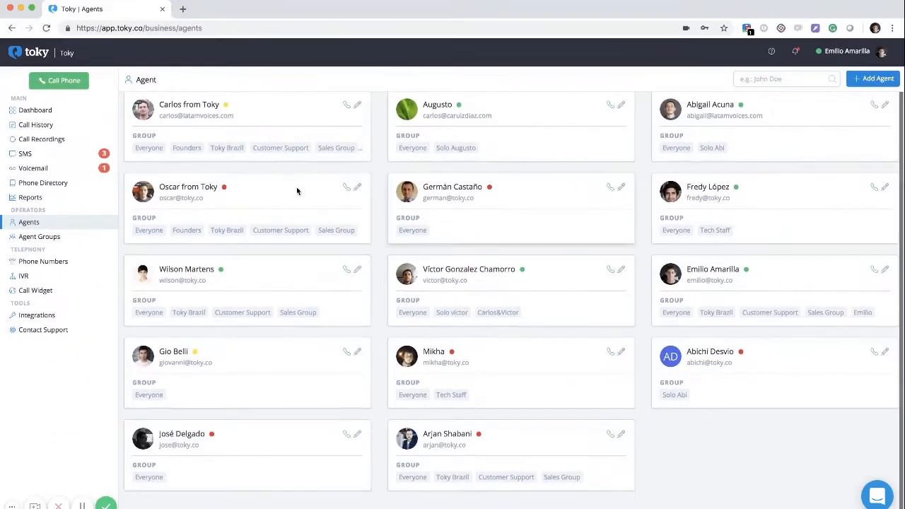
{"action": "scroll", "coordinate": [488, 260], "scroll_direction": "up", "scroll_amount": 1}
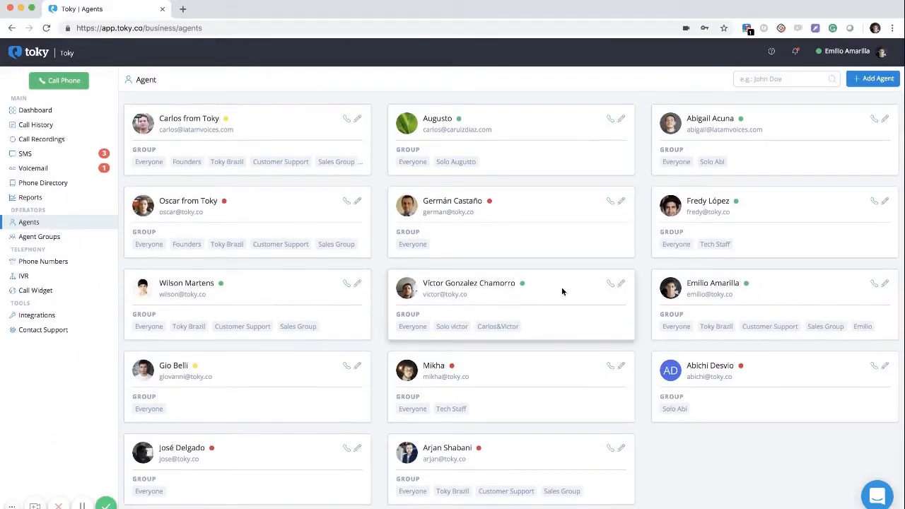
Fill in a new agent's full name and review email, Basic permissions, +595 phone and groups
{"action": "left_click", "coordinate": [870, 79]}
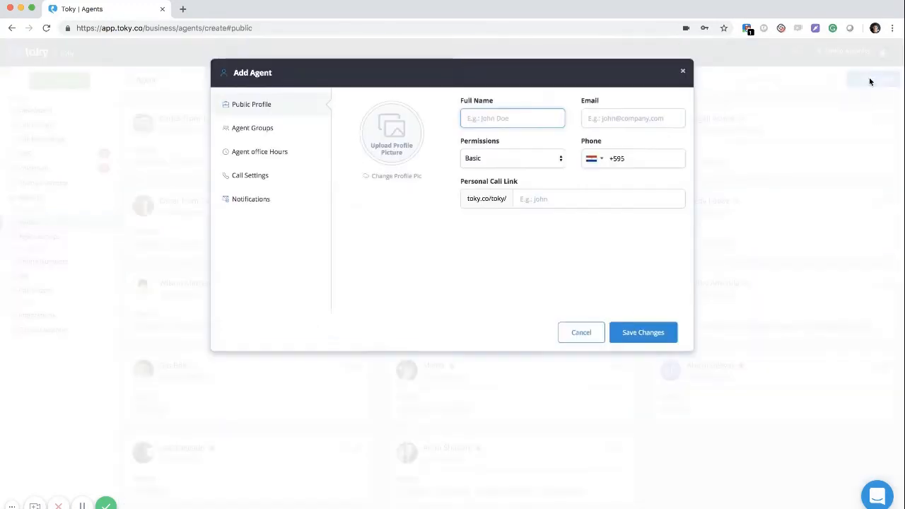
{"action": "type", "text": "Emilio"}
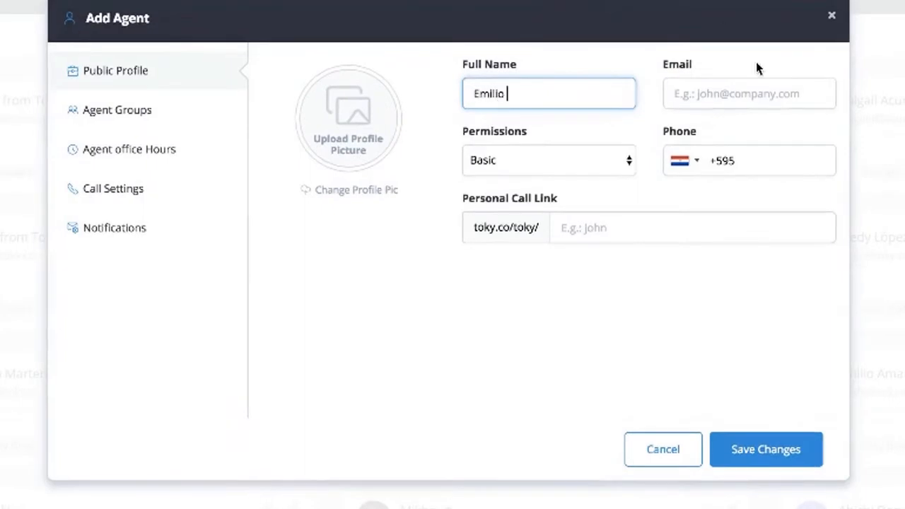
{"action": "left_click", "coordinate": [731, 99]}
{"action": "left_click", "coordinate": [583, 163]}
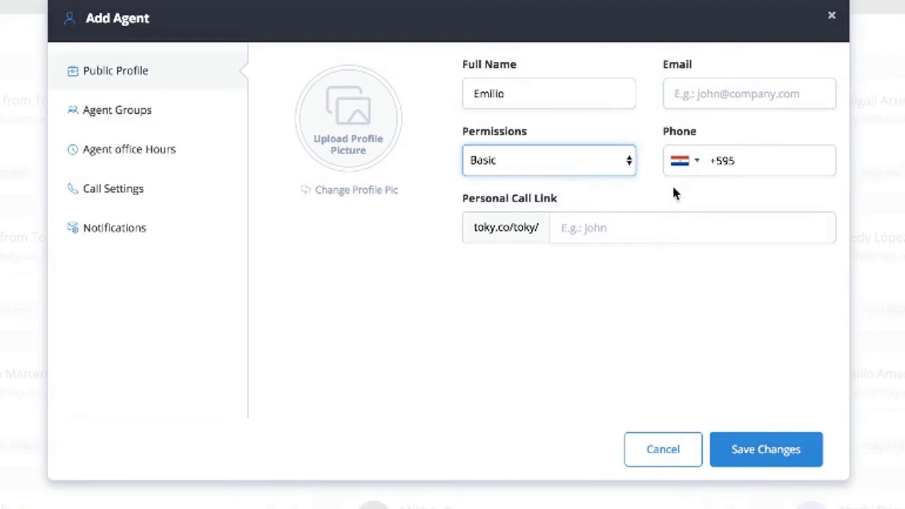
{"action": "left_click", "coordinate": [766, 164]}
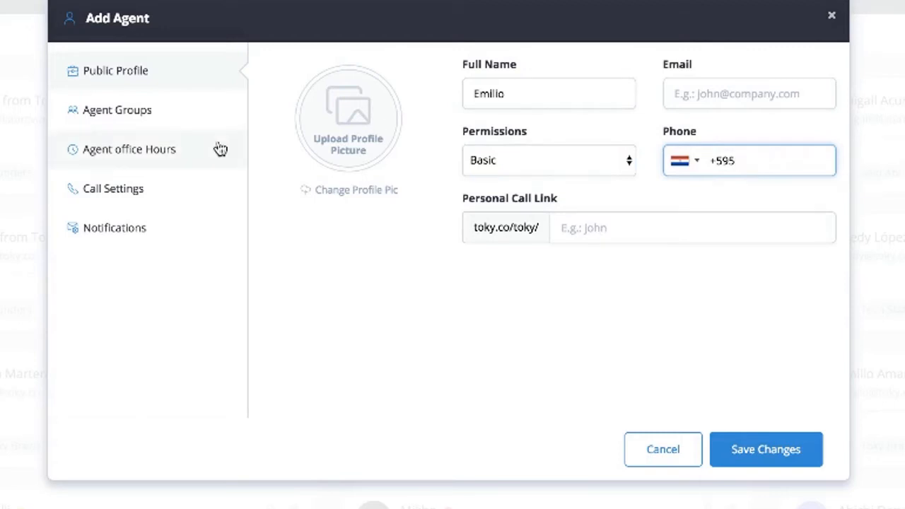
{"action": "left_click", "coordinate": [174, 111]}
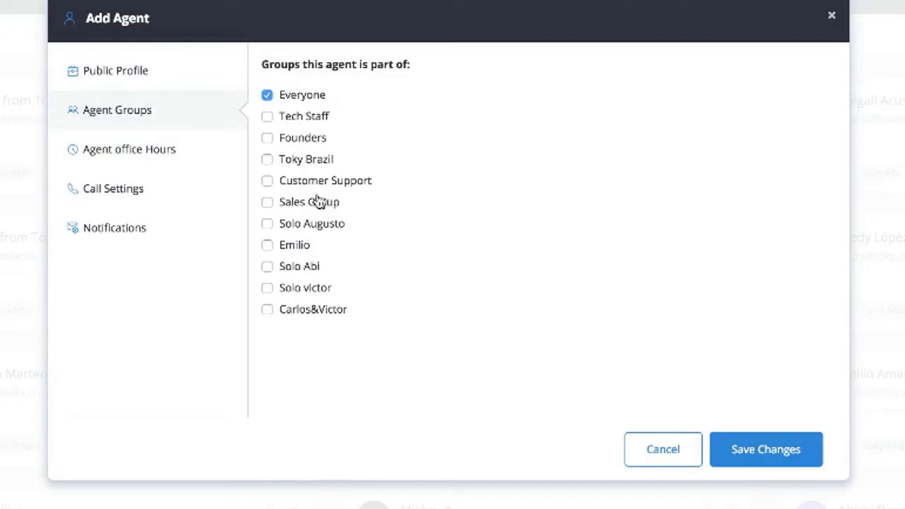
Add the new agent to Sales Group and Customer Support and open their office hours settings
{"action": "left_click", "coordinate": [287, 205]}
{"action": "left_click", "coordinate": [313, 189]}
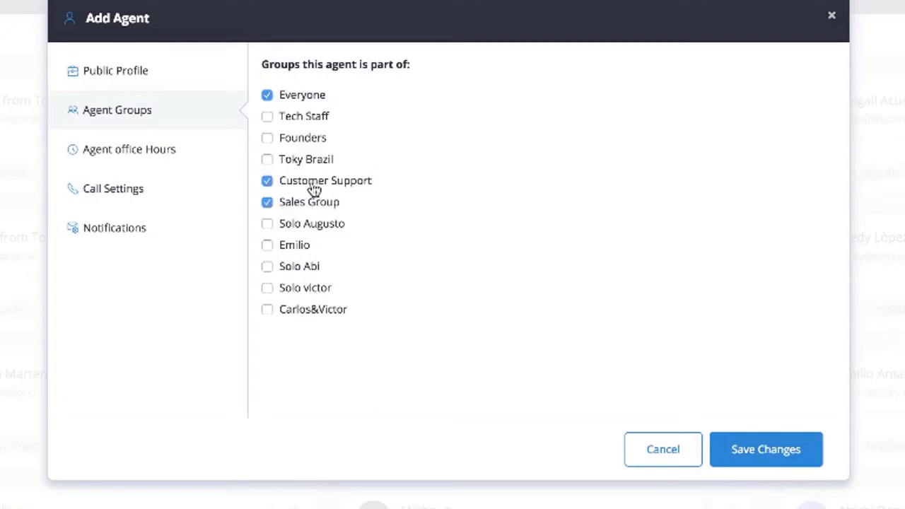
{"action": "left_click", "coordinate": [177, 149]}
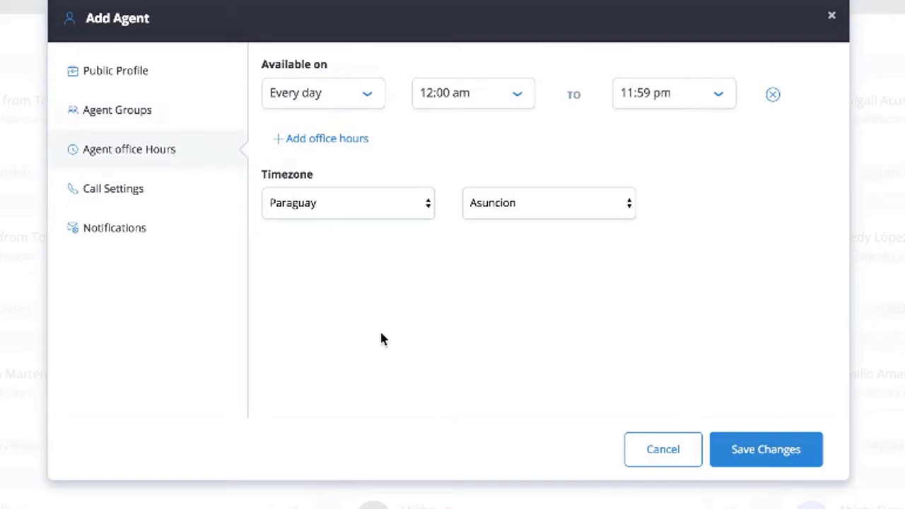
Make the agent available on Weekdays from 12:00 am to 11:00 pm
{"action": "left_click", "coordinate": [314, 96]}
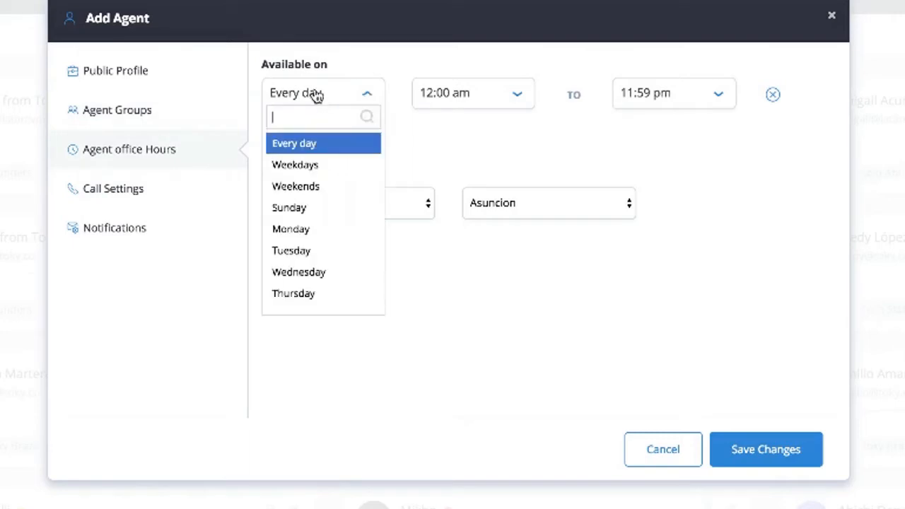
{"action": "left_click", "coordinate": [295, 165]}
{"action": "left_click", "coordinate": [457, 104]}
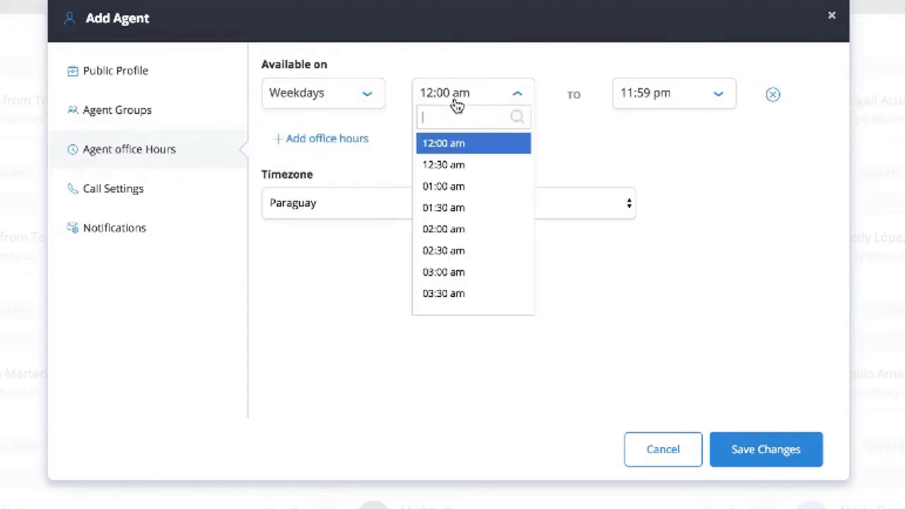
{"action": "left_click", "coordinate": [446, 146]}
{"action": "left_click", "coordinate": [655, 106]}
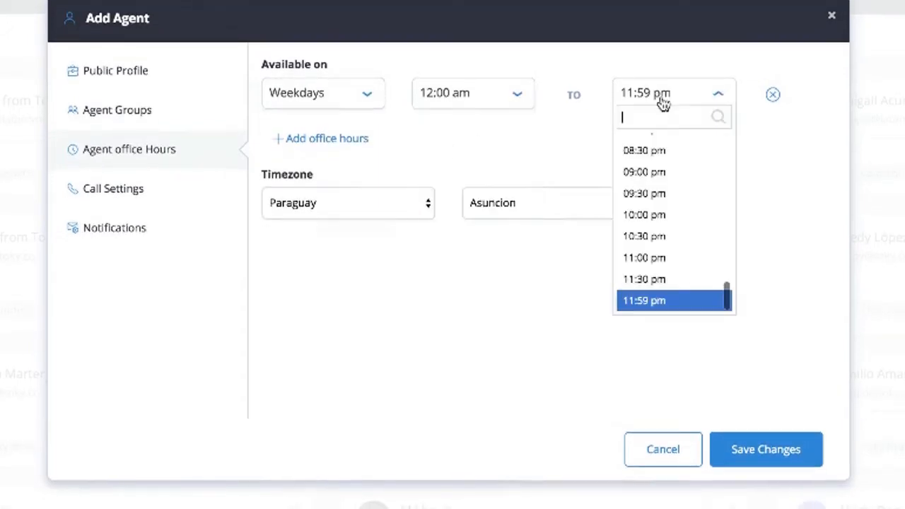
{"action": "scroll", "coordinate": [658, 233], "scroll_direction": "up", "scroll_amount": 1}
{"action": "left_click", "coordinate": [656, 273]}
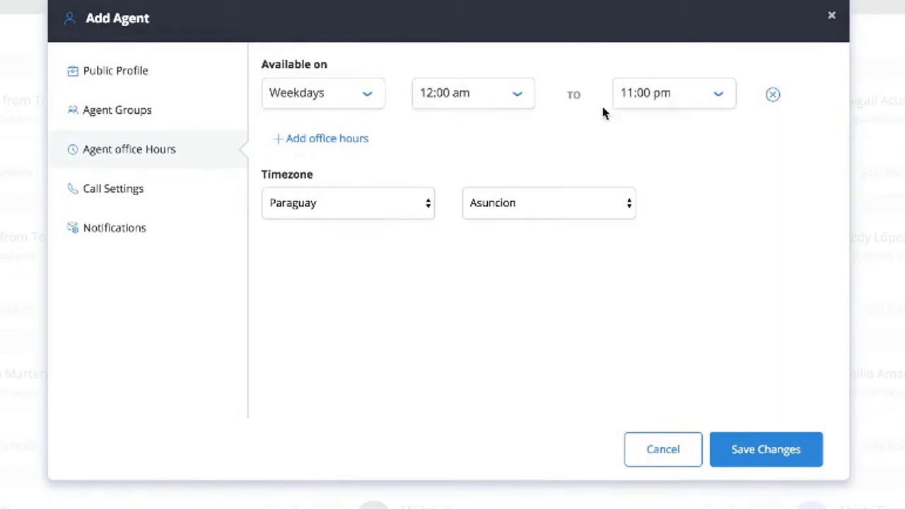
Set the agent's timezone to United Kingdom/London and open Call Settings
{"action": "left_click", "coordinate": [366, 215]}
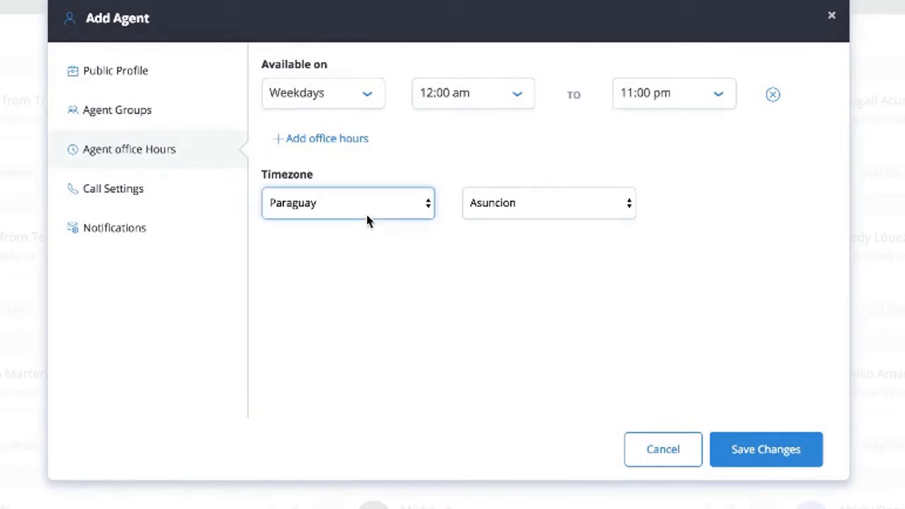
{"action": "left_click", "coordinate": [367, 213]}
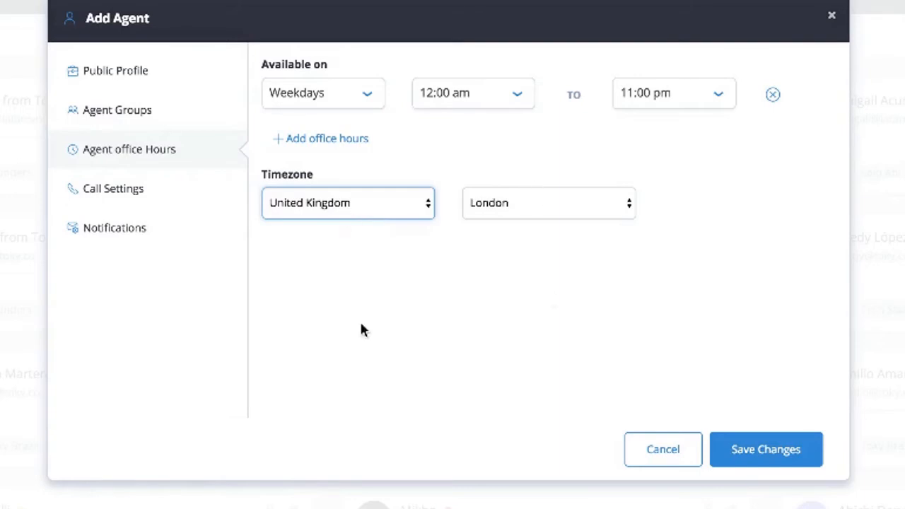
{"action": "left_click", "coordinate": [140, 200]}
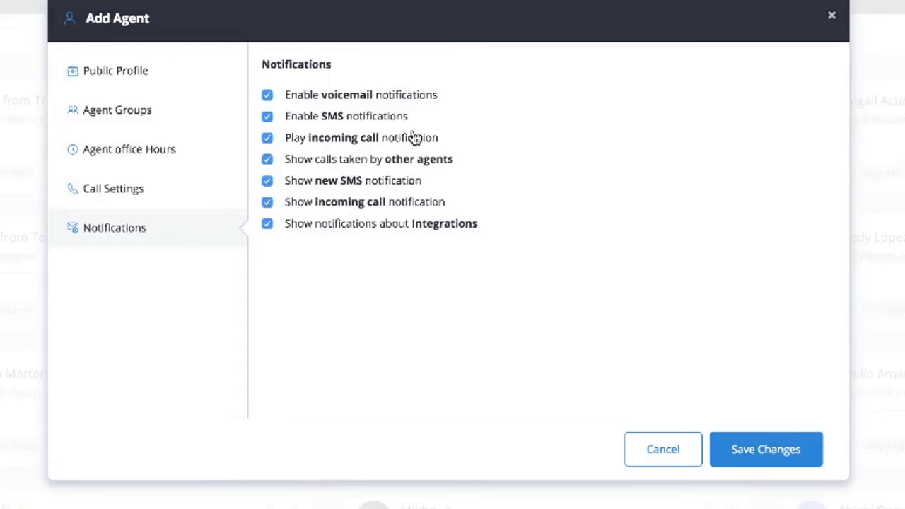
Toggle the incoming call sound off and on, cancel the new agent, and open Agent Groups
{"action": "left_click", "coordinate": [313, 147]}
{"action": "left_click", "coordinate": [329, 149]}
{"action": "left_click", "coordinate": [648, 466]}
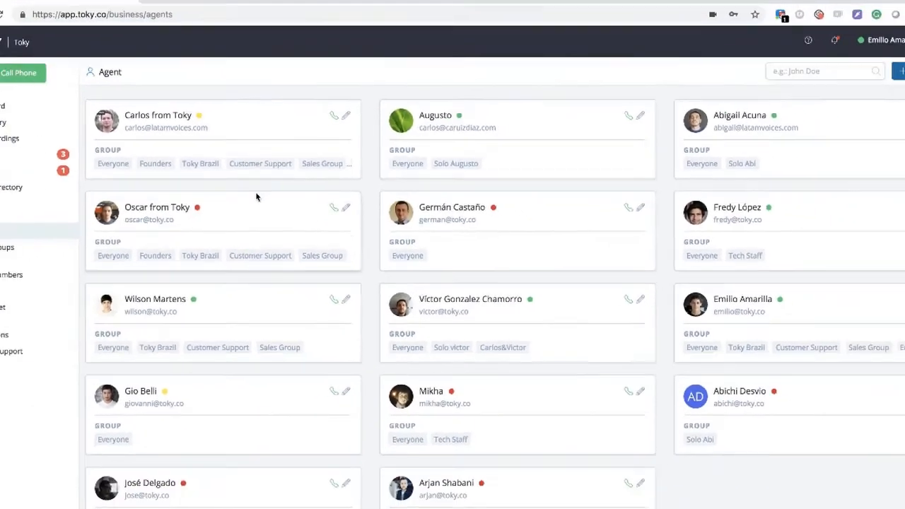
{"action": "scroll", "coordinate": [123, 233], "scroll_direction": "down", "scroll_amount": 1}
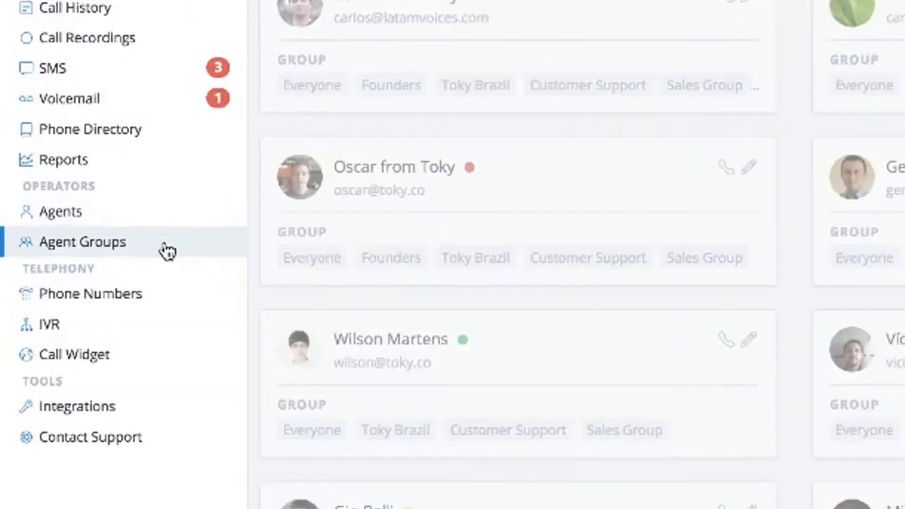
{"action": "left_click", "coordinate": [56, 240]}
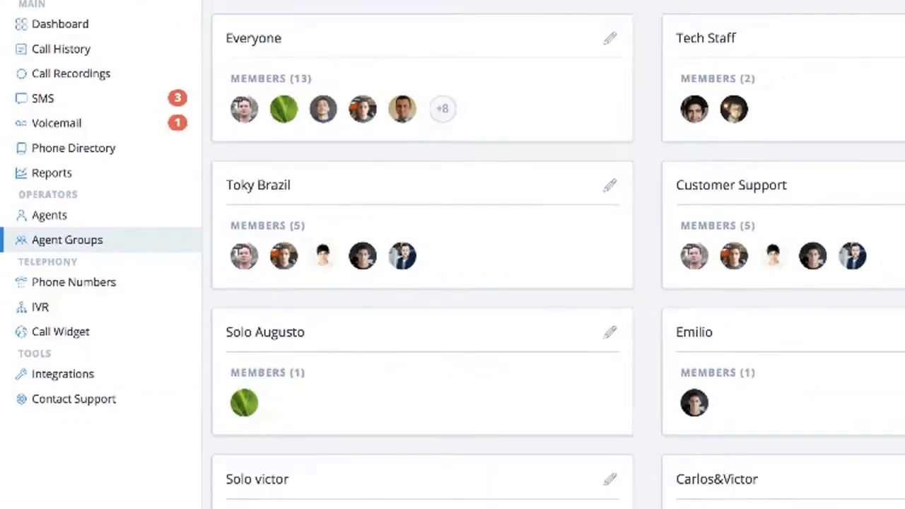
Start a new agent group named 'Support 2'
{"action": "left_click", "coordinate": [882, 78]}
{"action": "left_click", "coordinate": [393, 113]}
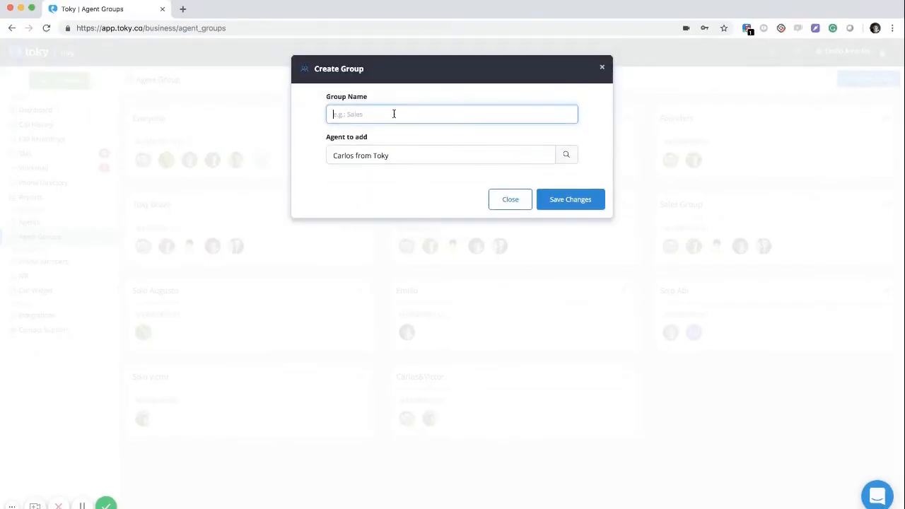
{"action": "left_click", "coordinate": [373, 157]}
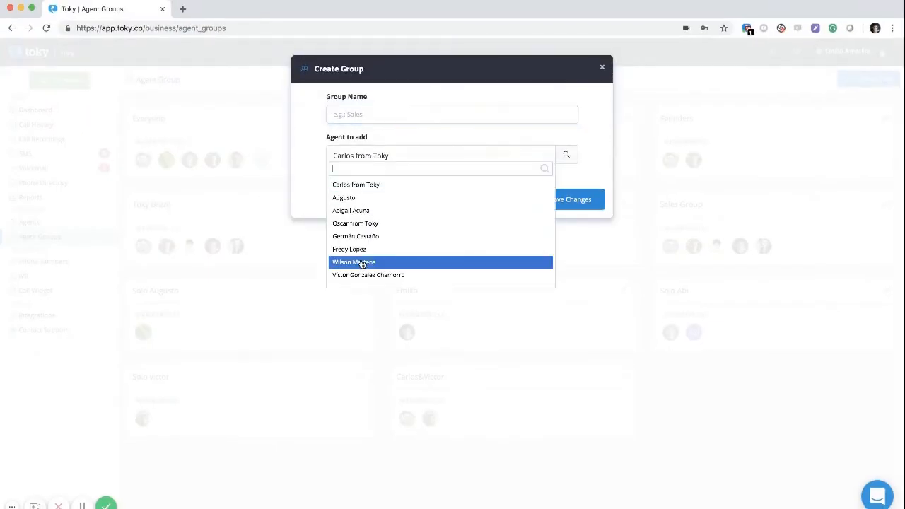
{"action": "scroll", "coordinate": [363, 263], "scroll_direction": "down", "scroll_amount": 2}
{"action": "scroll", "coordinate": [362, 263], "scroll_direction": "up", "scroll_amount": 2}
{"action": "scroll", "coordinate": [362, 263], "scroll_direction": "down", "scroll_amount": 1}
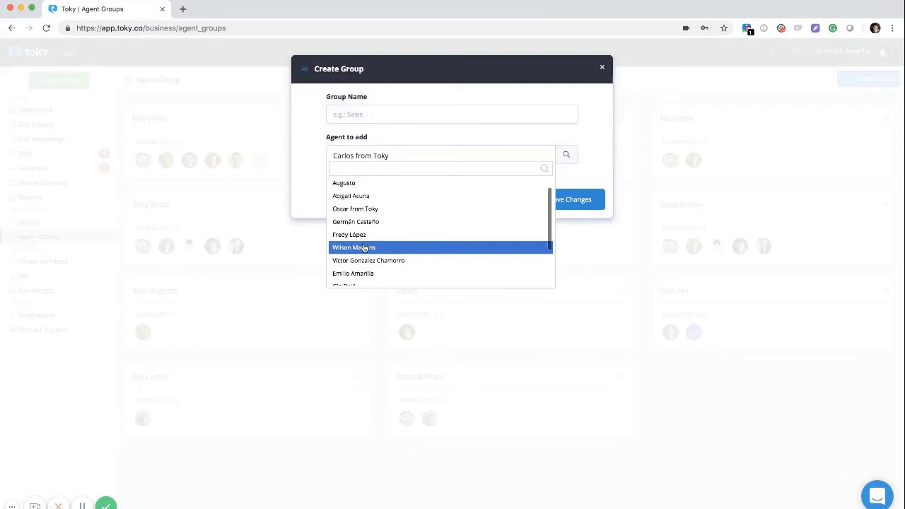
{"action": "left_click", "coordinate": [368, 118]}
{"action": "type", "text": "Suppor"}
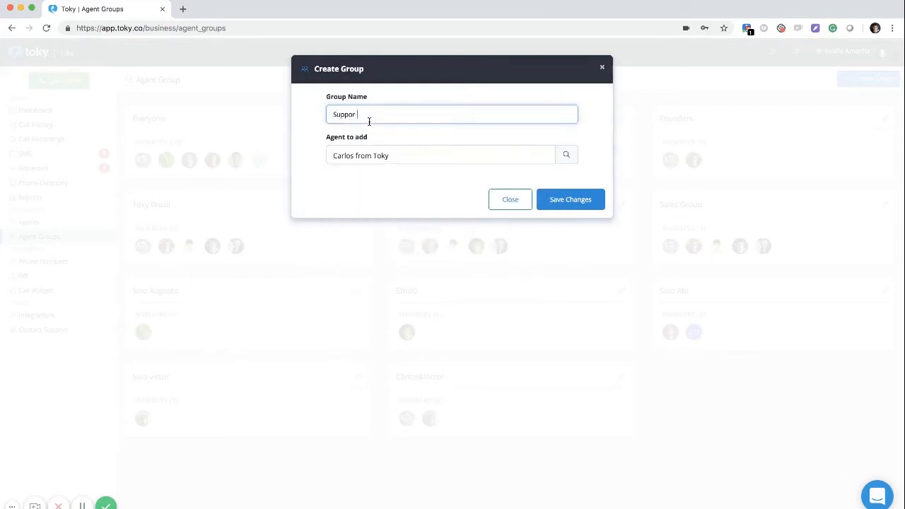
{"action": "type", "text": "t 2"}
Add three agents to the Support 2 group and save it
{"action": "left_click", "coordinate": [361, 158]}
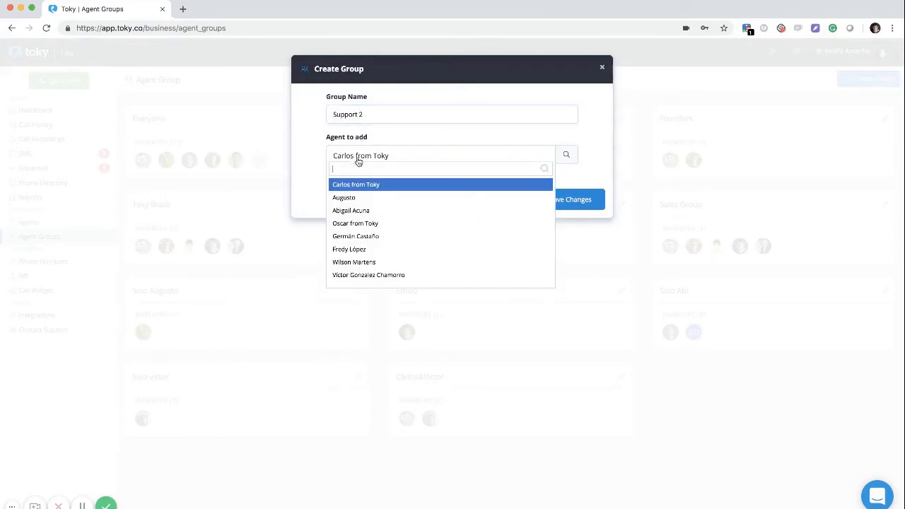
{"action": "scroll", "coordinate": [371, 221], "scroll_direction": "down", "scroll_amount": 2}
{"action": "left_click", "coordinate": [367, 233]}
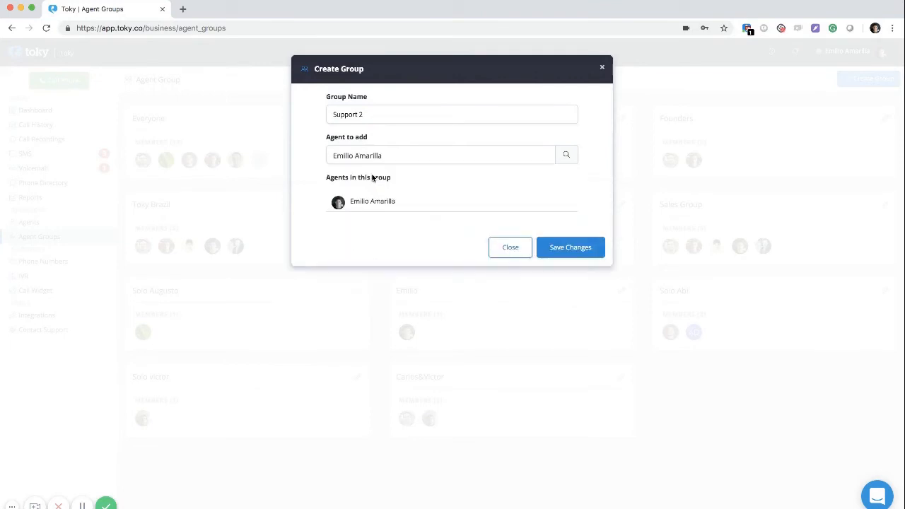
{"action": "left_click", "coordinate": [361, 159]}
{"action": "scroll", "coordinate": [360, 255], "scroll_direction": "down", "scroll_amount": 2}
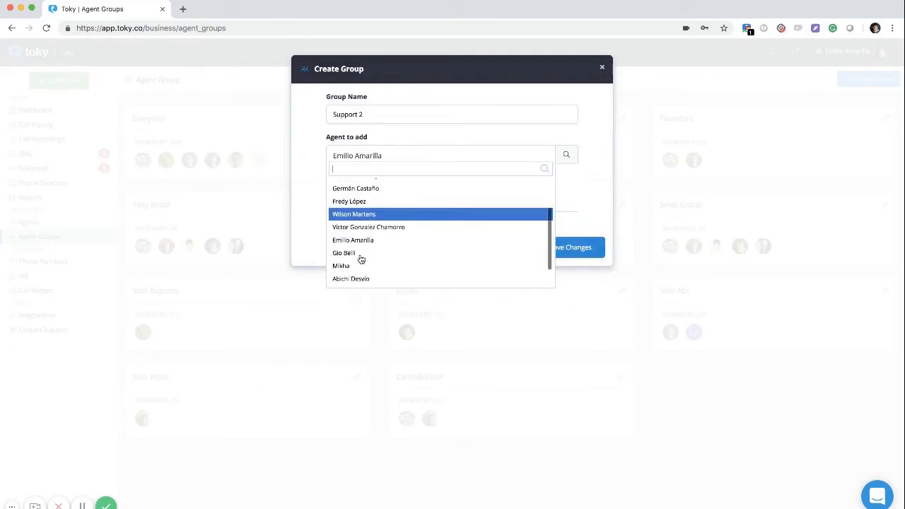
{"action": "scroll", "coordinate": [353, 269], "scroll_direction": "down", "scroll_amount": 1}
{"action": "left_click", "coordinate": [352, 268]}
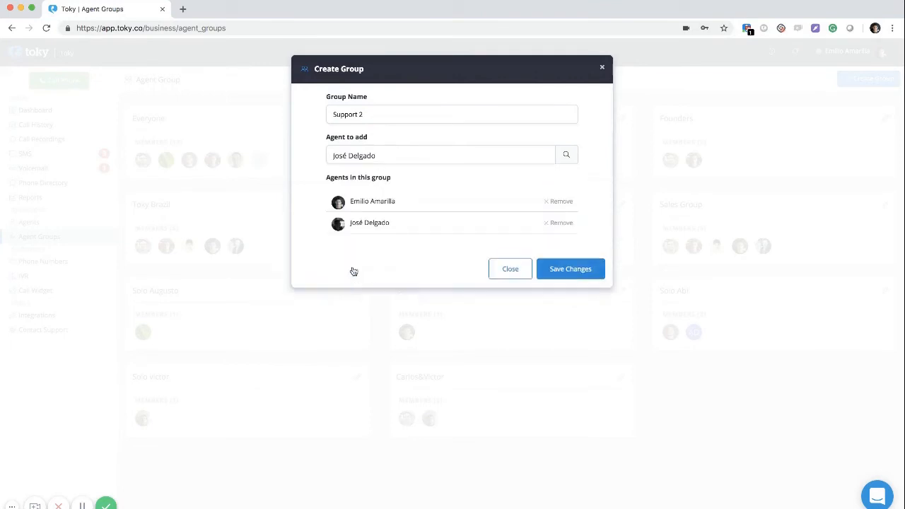
{"action": "left_click", "coordinate": [373, 160]}
{"action": "scroll", "coordinate": [373, 257], "scroll_direction": "down", "scroll_amount": 1}
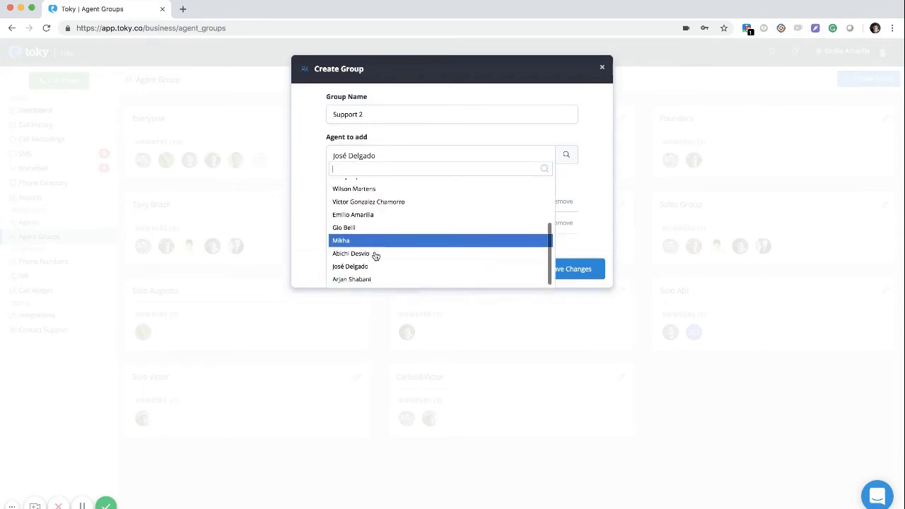
{"action": "left_click", "coordinate": [368, 279]}
{"action": "left_click", "coordinate": [576, 289]}
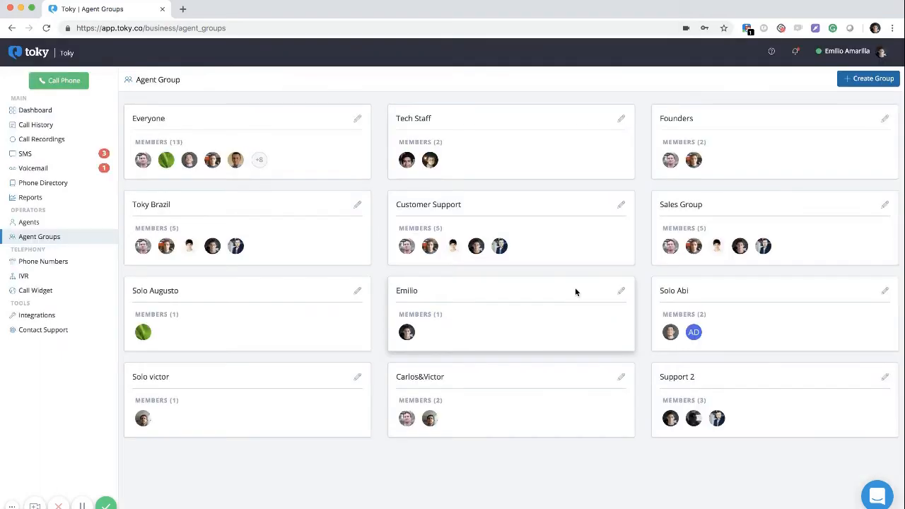
Delete the Support 2 group with confirmation, then go to Phone Numbers
{"action": "left_click", "coordinate": [884, 377]}
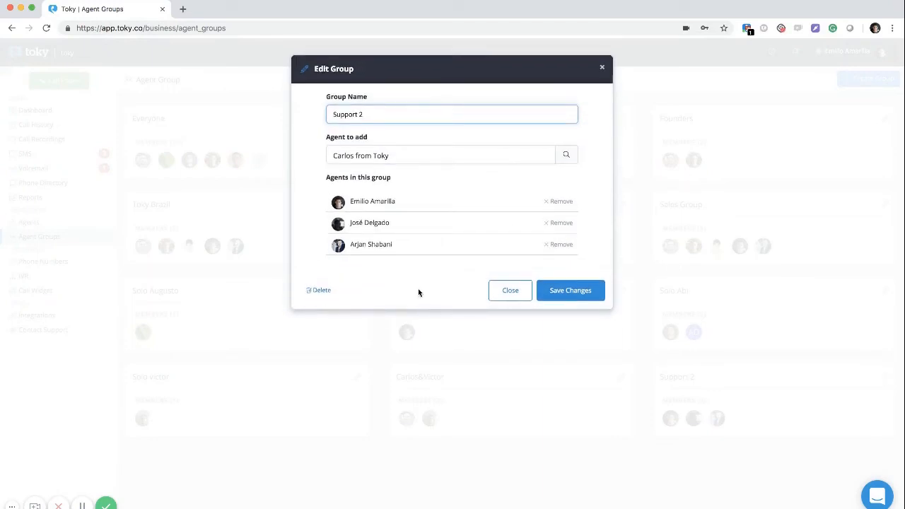
{"action": "left_click", "coordinate": [323, 290]}
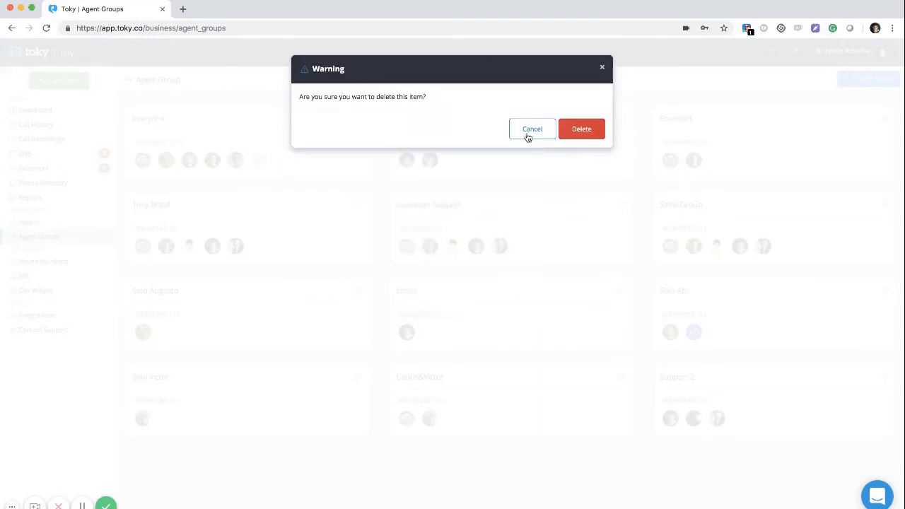
{"action": "left_click", "coordinate": [580, 130]}
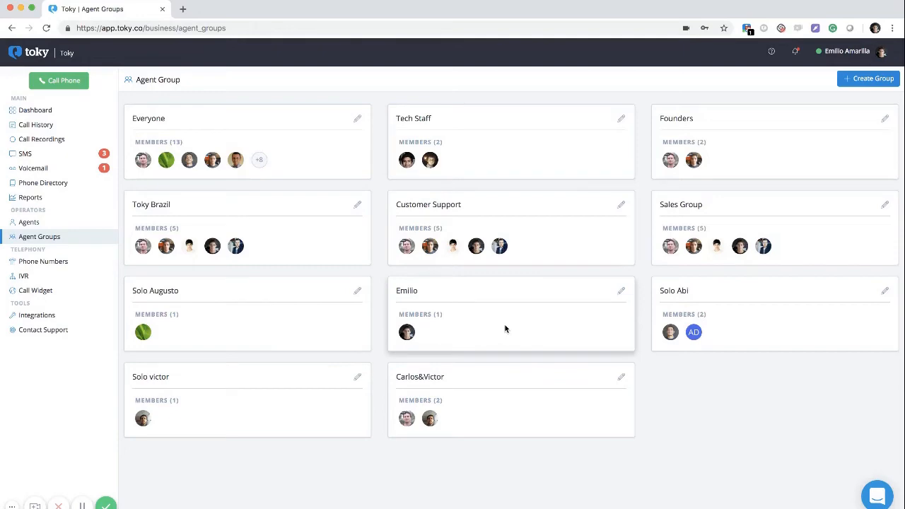
{"action": "left_click", "coordinate": [97, 265]}
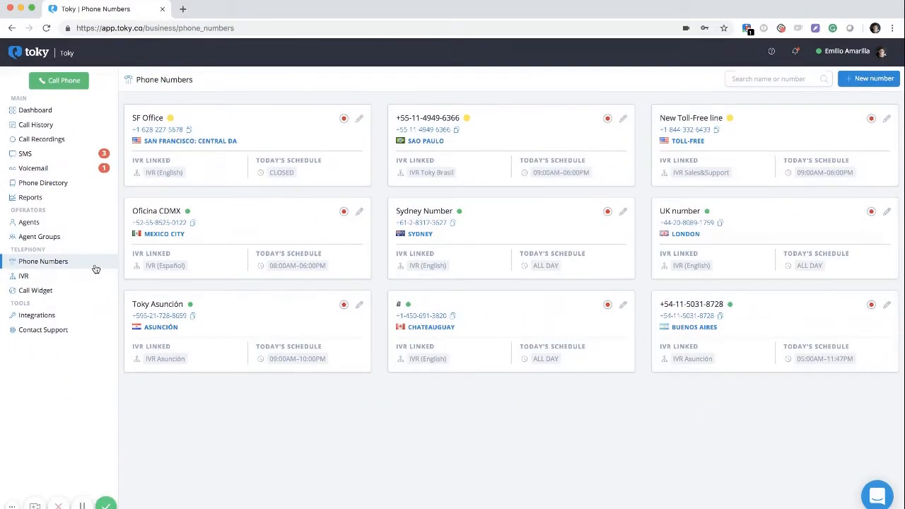
Start a new phone number with country United States (+1)
{"action": "left_click", "coordinate": [865, 79]}
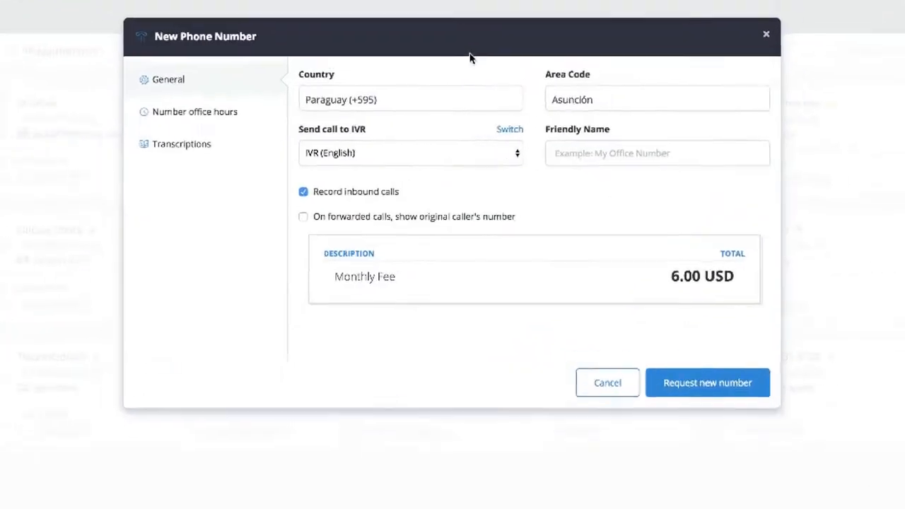
{"action": "left_click", "coordinate": [417, 101]}
{"action": "type", "text": "unite"}
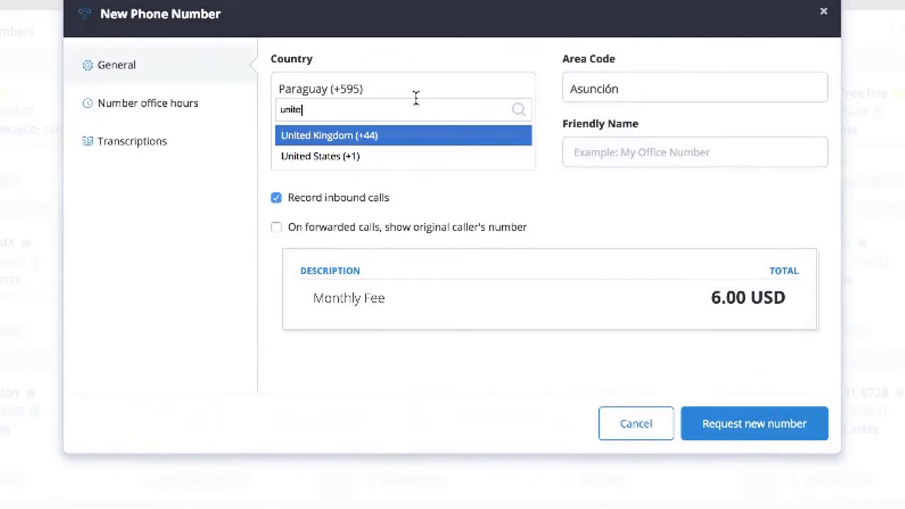
{"action": "key", "text": "Down"}
{"action": "key", "text": "Return"}
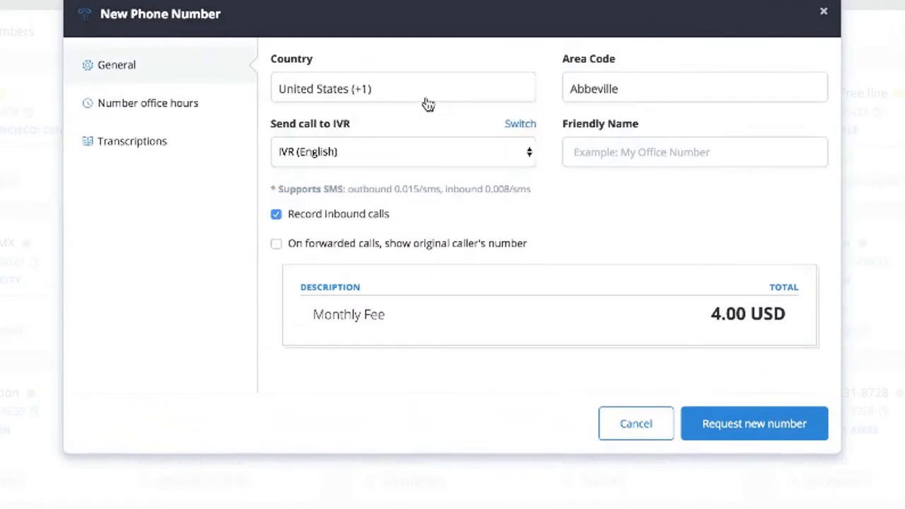
Search the area codes and choose New York City
{"action": "left_click", "coordinate": [630, 97]}
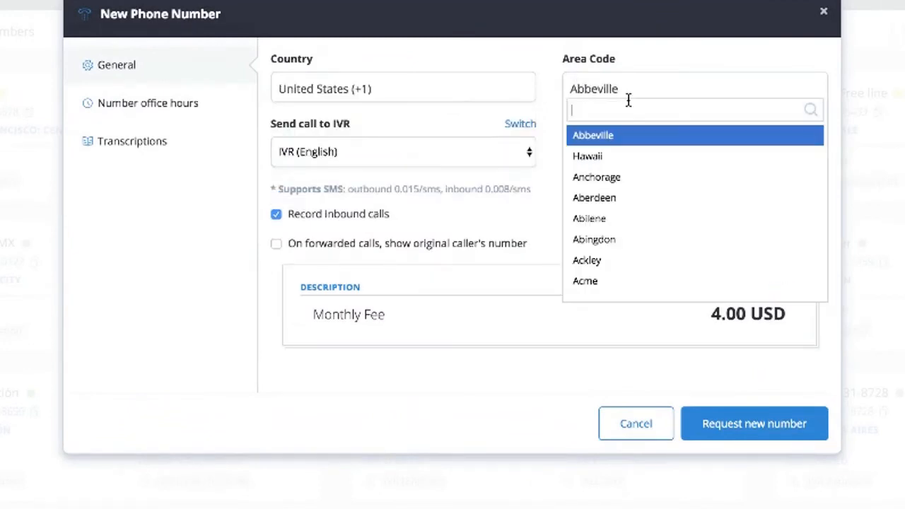
{"action": "scroll", "coordinate": [651, 206], "scroll_direction": "down", "scroll_amount": 3}
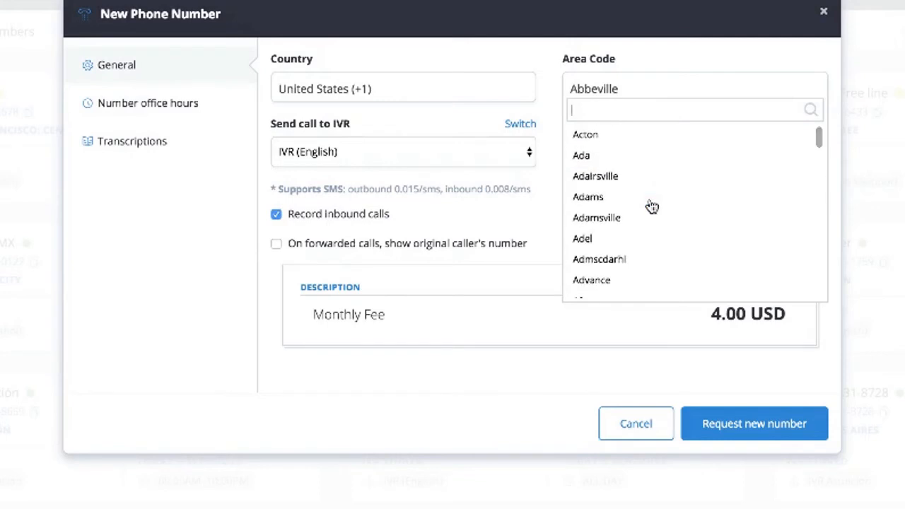
{"action": "scroll", "coordinate": [651, 206], "scroll_direction": "down", "scroll_amount": 3}
{"action": "type", "text": "city"}
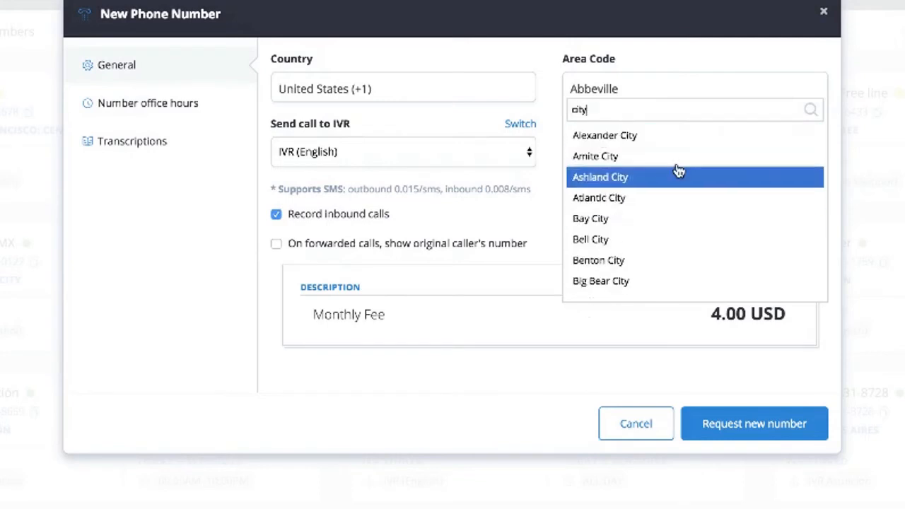
{"action": "scroll", "coordinate": [629, 193], "scroll_direction": "down", "scroll_amount": 3}
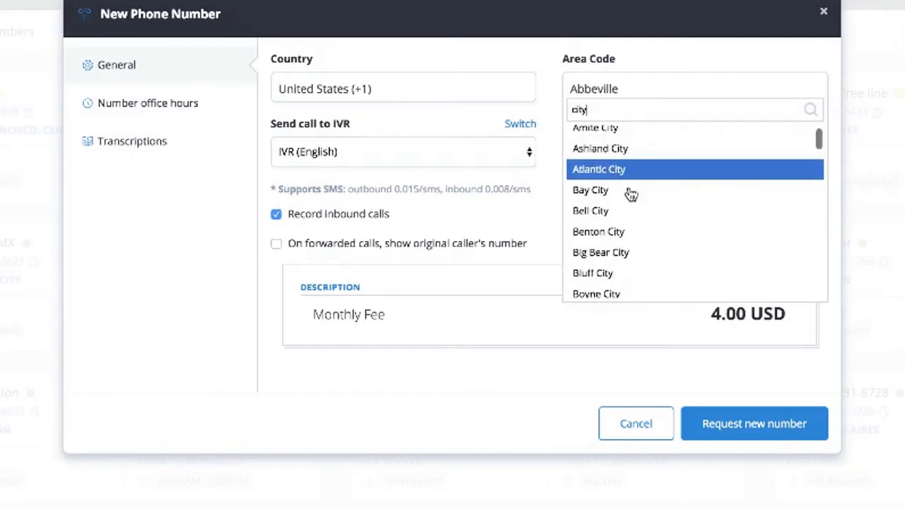
{"action": "scroll", "coordinate": [629, 194], "scroll_direction": "down", "scroll_amount": 1}
{"action": "key", "text": "BackSpace"}
{"action": "key", "text": "BackSpace"}
{"action": "key", "text": "BackSpace"}
{"action": "key", "text": "BackSpace"}
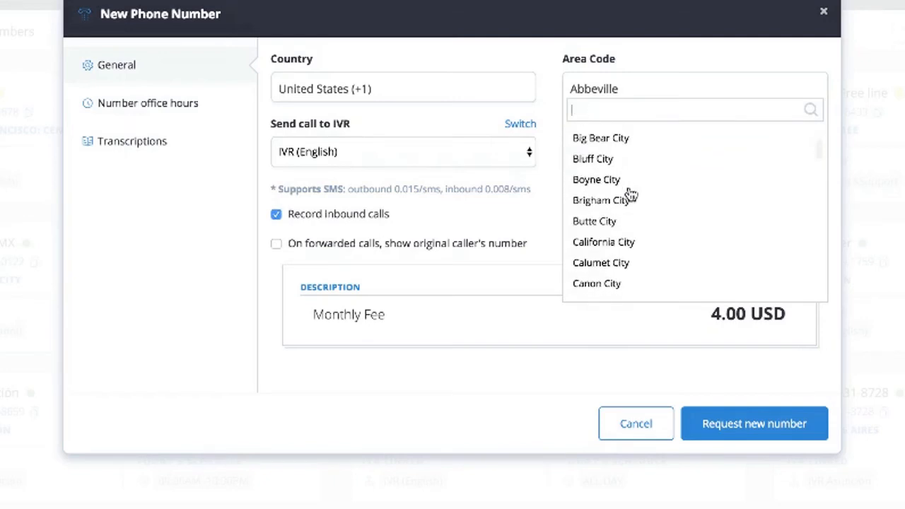
{"action": "type", "text": "new"}
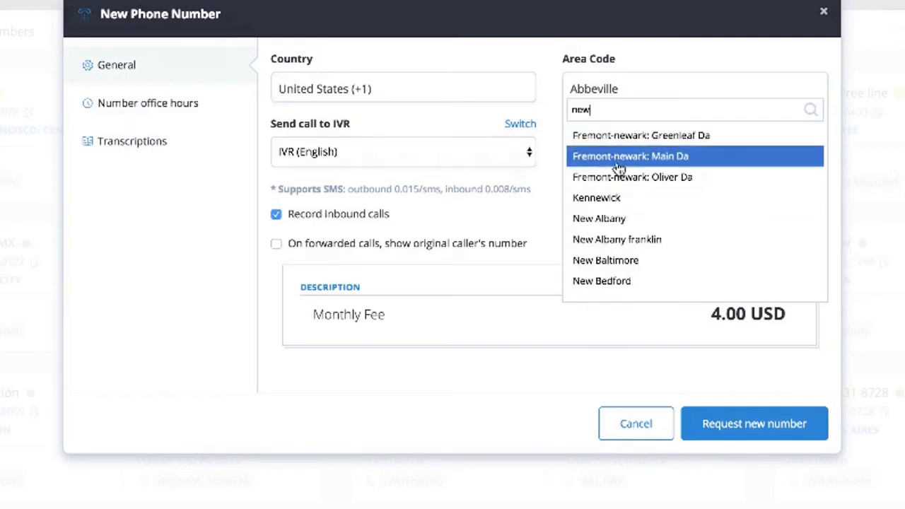
{"action": "type", "text": " yo"}
{"action": "left_click", "coordinate": [597, 137]}
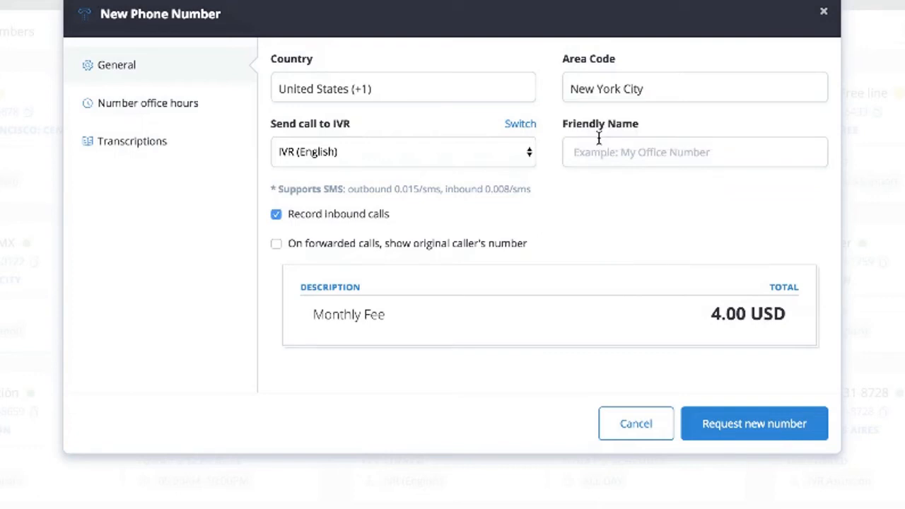
Review the IVR, office hours and transcription settings, then request the New York City number
{"action": "left_click", "coordinate": [385, 156]}
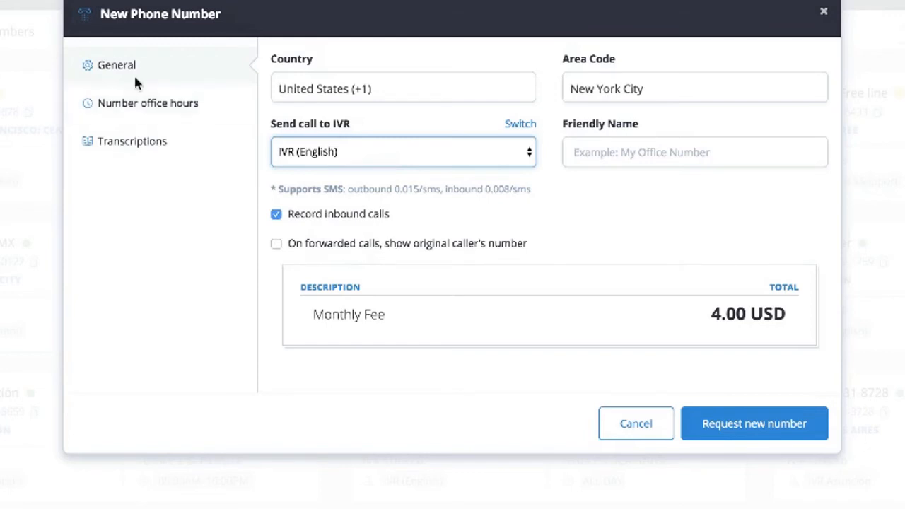
{"action": "left_click", "coordinate": [143, 106]}
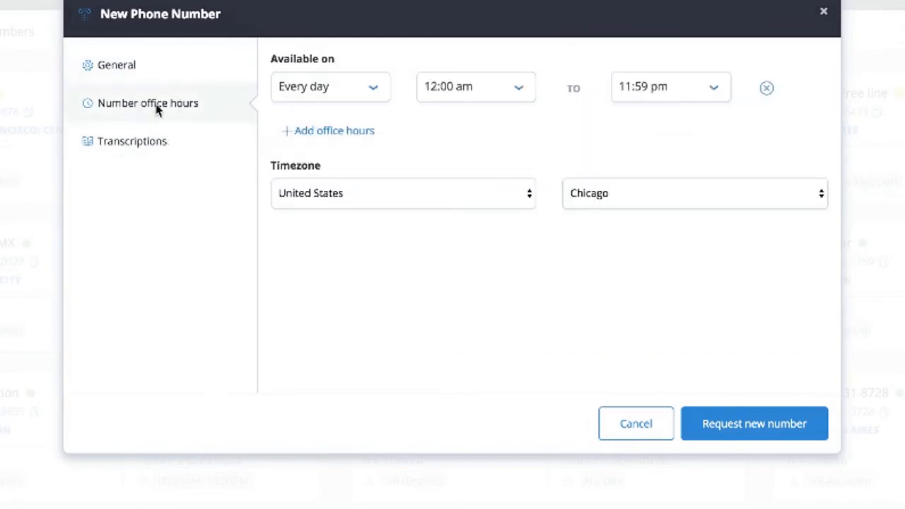
{"action": "left_click", "coordinate": [146, 142]}
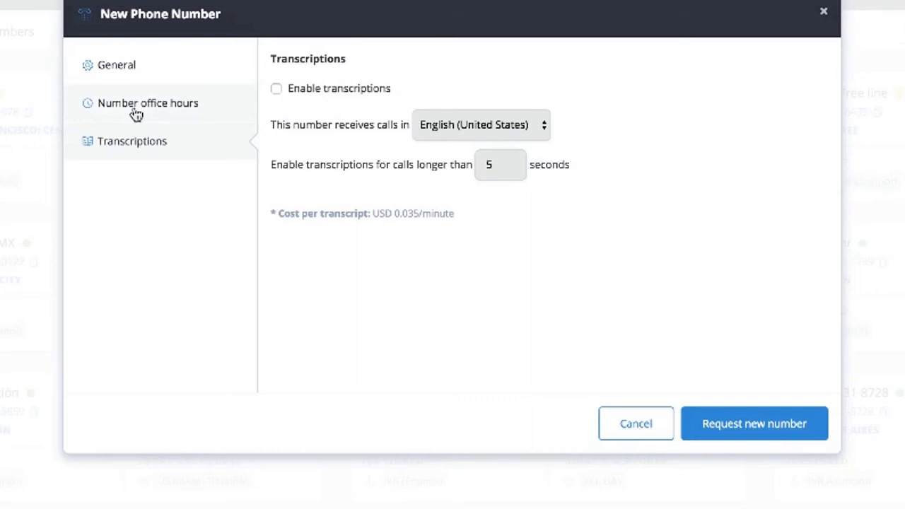
{"action": "left_click", "coordinate": [134, 74]}
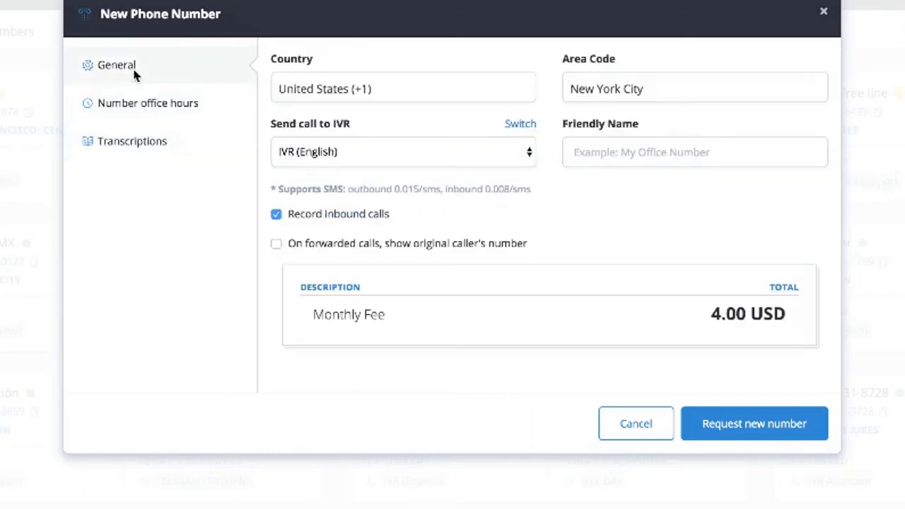
{"action": "left_click", "coordinate": [751, 426]}
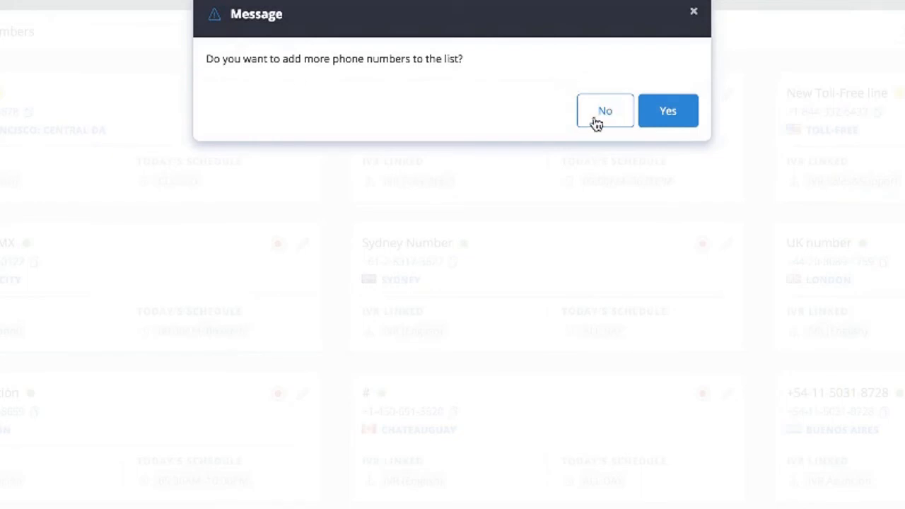
{"action": "left_click", "coordinate": [694, 13]}
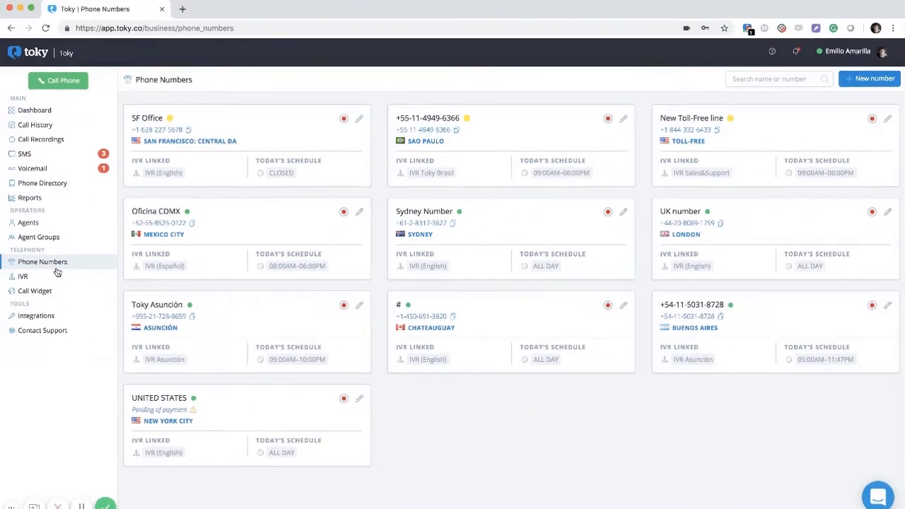
Open the IVR list and edit the IVR Sales&Support
{"action": "left_click", "coordinate": [51, 277]}
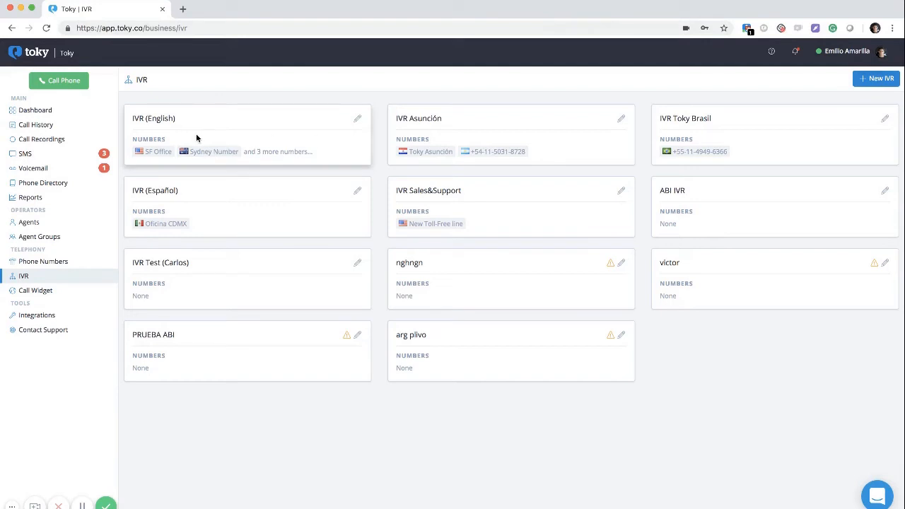
{"action": "left_click", "coordinate": [619, 192]}
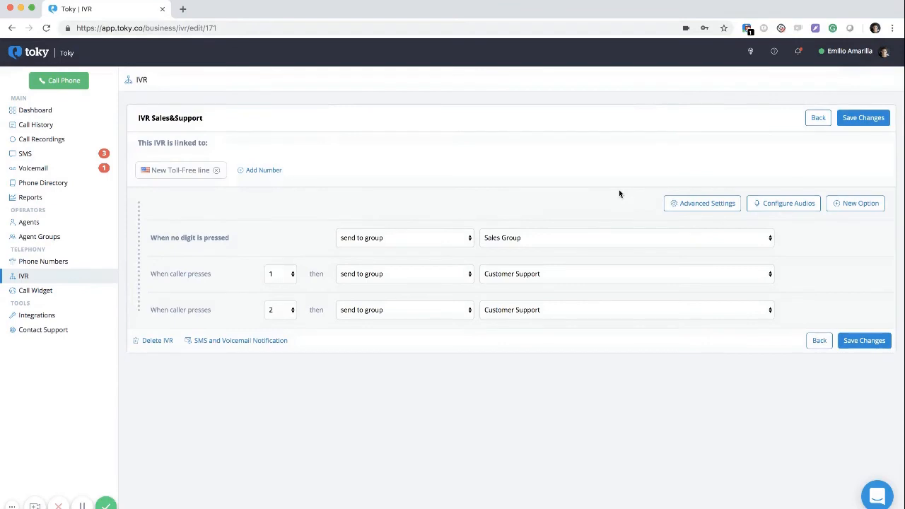
Attempt linking SF Office but dismiss the warning, then inspect the press-1 action
{"action": "left_click", "coordinate": [256, 171]}
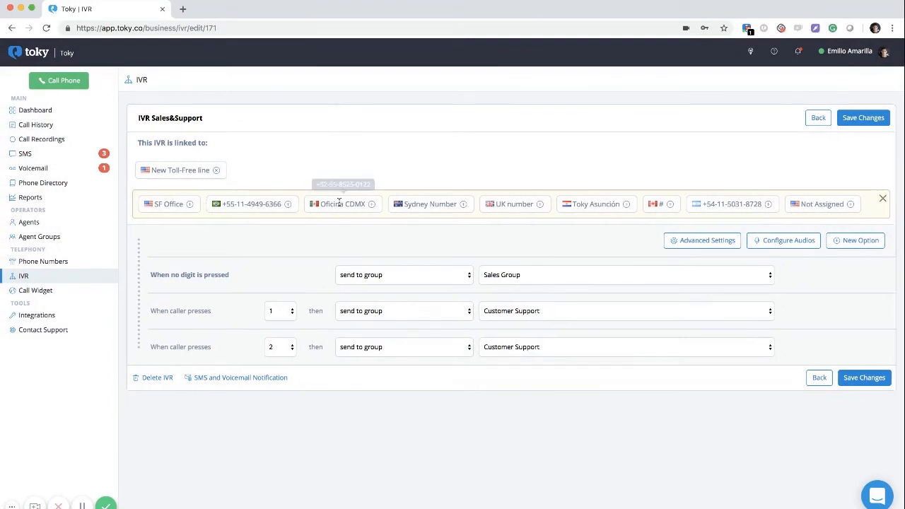
{"action": "left_click", "coordinate": [190, 205]}
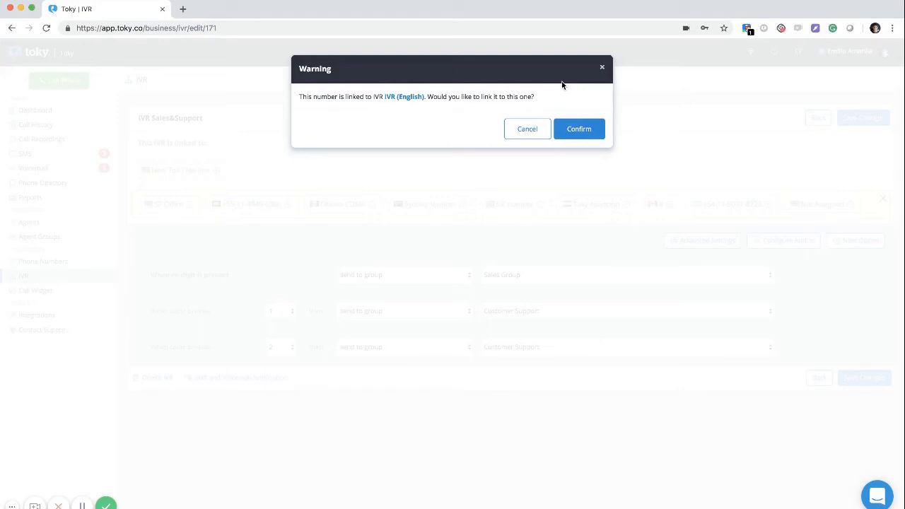
{"action": "left_click", "coordinate": [601, 67]}
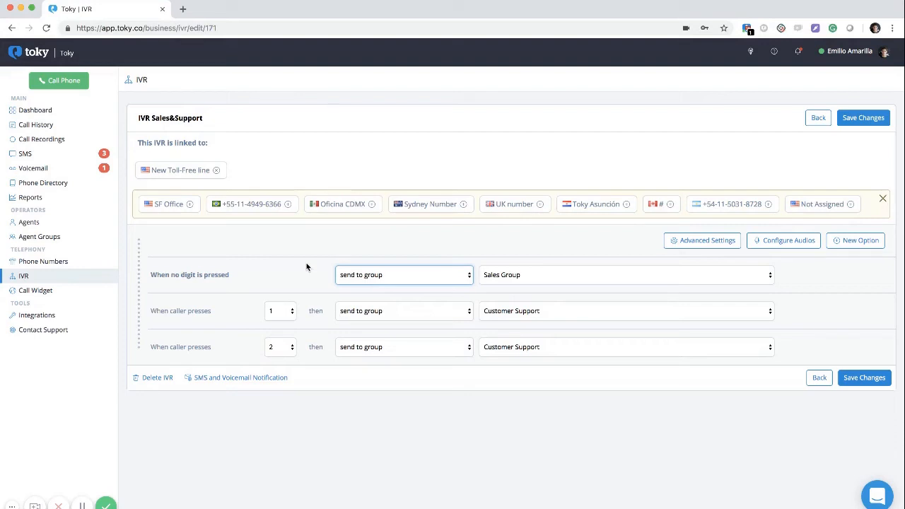
{"action": "left_click", "coordinate": [359, 310]}
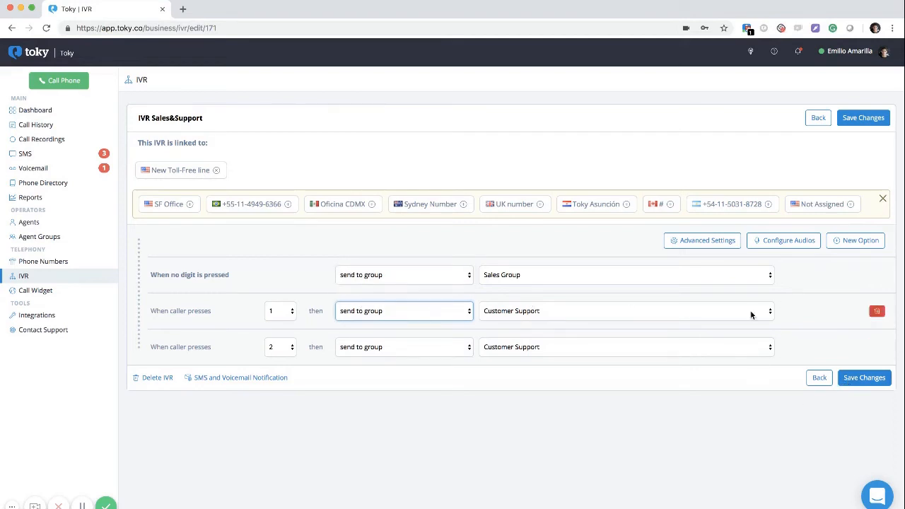
{"action": "left_click", "coordinate": [671, 246]}
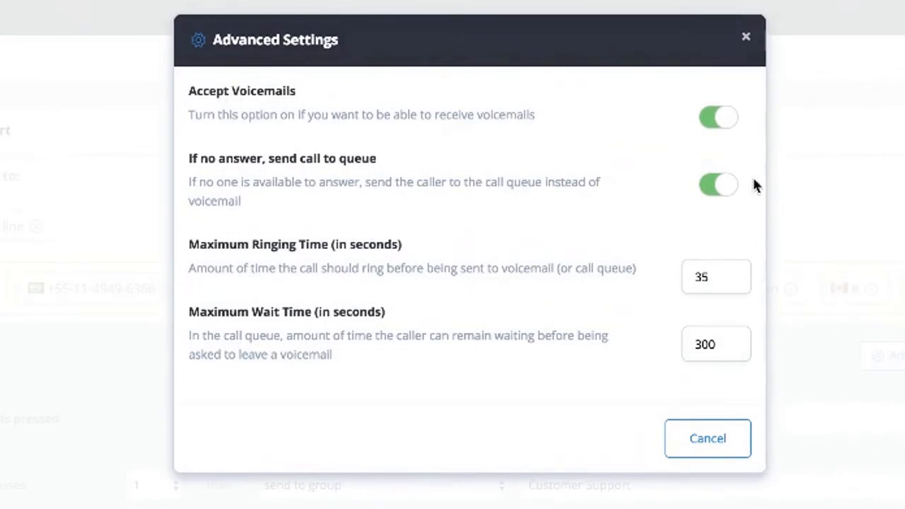
{"action": "left_click", "coordinate": [720, 116]}
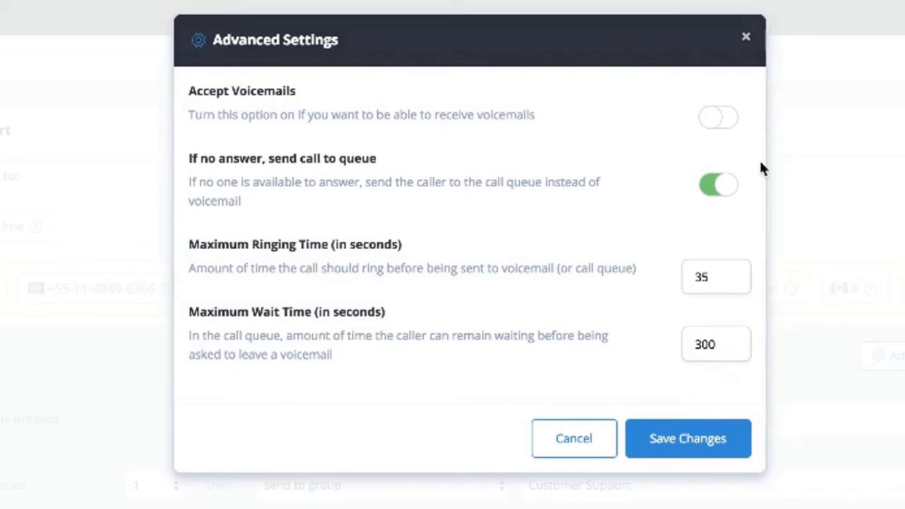
{"action": "left_click", "coordinate": [727, 118]}
{"action": "left_click", "coordinate": [745, 37]}
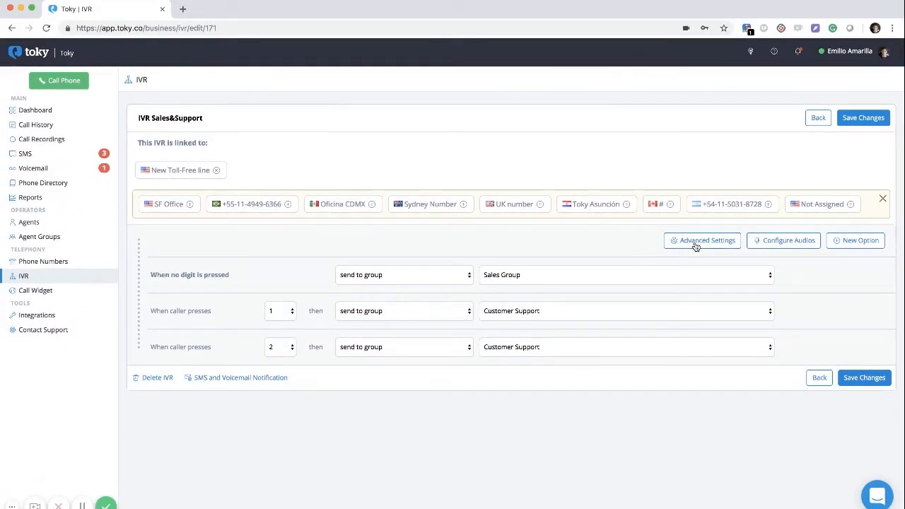
Open the IVR's Audio Library and browse the available audios
{"action": "left_click", "coordinate": [796, 242]}
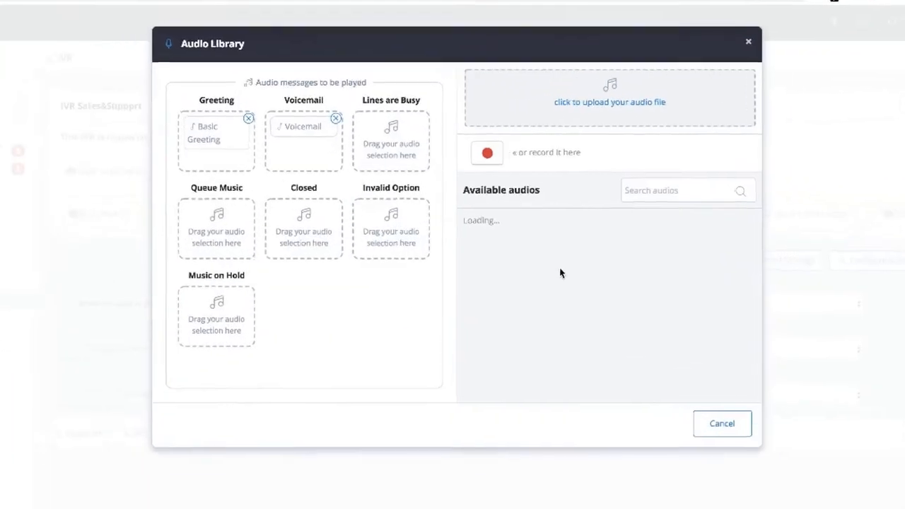
{"action": "scroll", "coordinate": [559, 273], "scroll_direction": "down", "scroll_amount": 10}
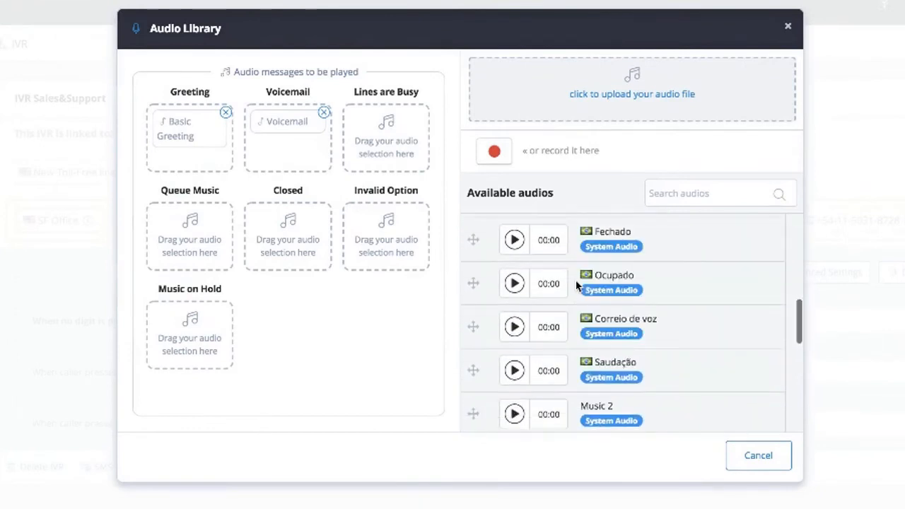
{"action": "scroll", "coordinate": [576, 285], "scroll_direction": "down", "scroll_amount": 1}
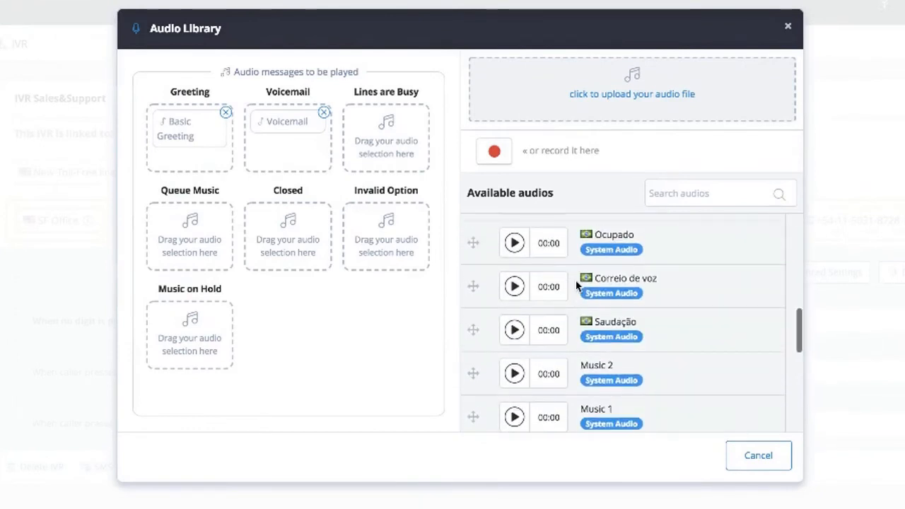
{"action": "scroll", "coordinate": [580, 285], "scroll_direction": "up", "scroll_amount": 2}
{"action": "scroll", "coordinate": [614, 340], "scroll_direction": "down", "scroll_amount": 4}
{"action": "scroll", "coordinate": [617, 341], "scroll_direction": "down", "scroll_amount": 4}
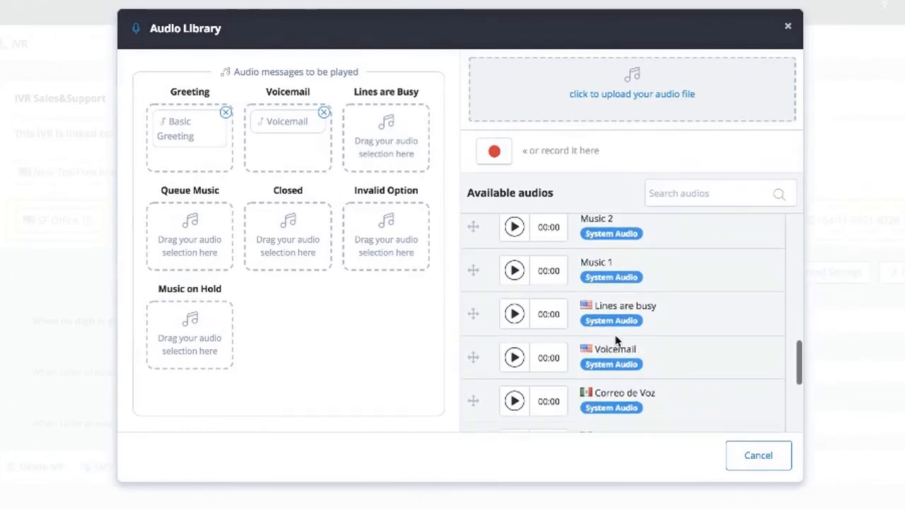
{"action": "scroll", "coordinate": [618, 362], "scroll_direction": "up", "scroll_amount": 1}
{"action": "scroll", "coordinate": [619, 362], "scroll_direction": "down", "scroll_amount": 5}
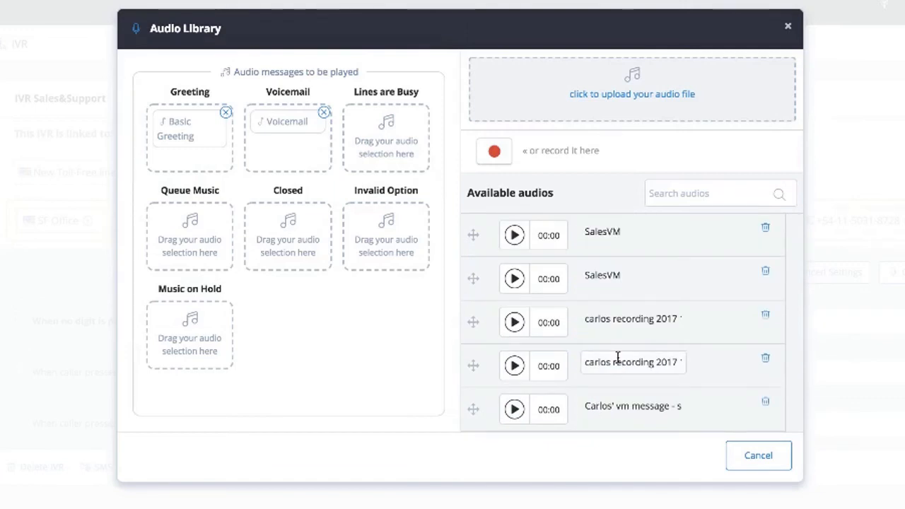
Record and discard a test clip, then remove Basic Greeting from the Greeting slot
{"action": "left_click", "coordinate": [494, 152]}
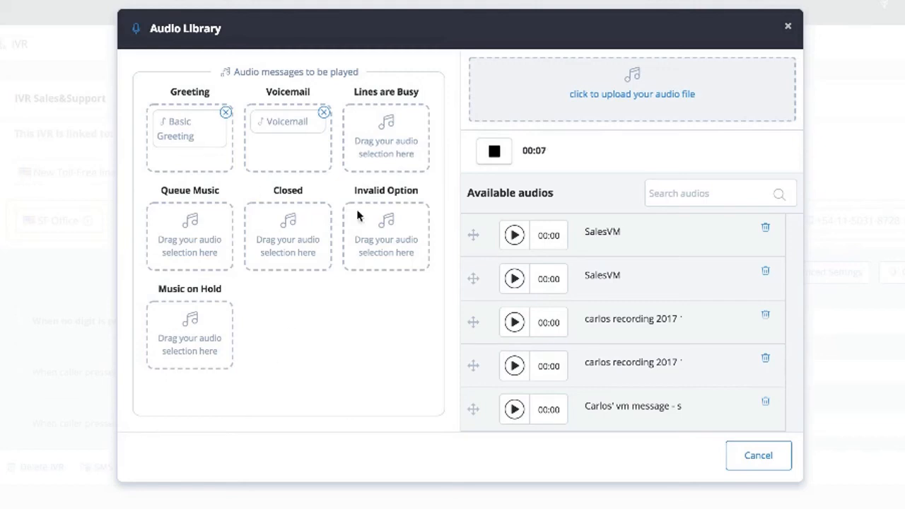
{"action": "left_click", "coordinate": [506, 151]}
{"action": "left_click", "coordinate": [508, 151]}
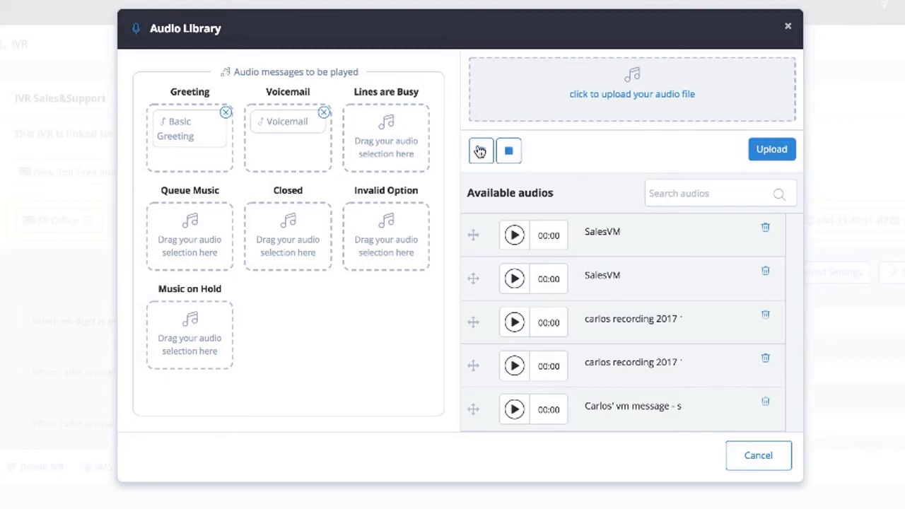
{"action": "left_click", "coordinate": [509, 154]}
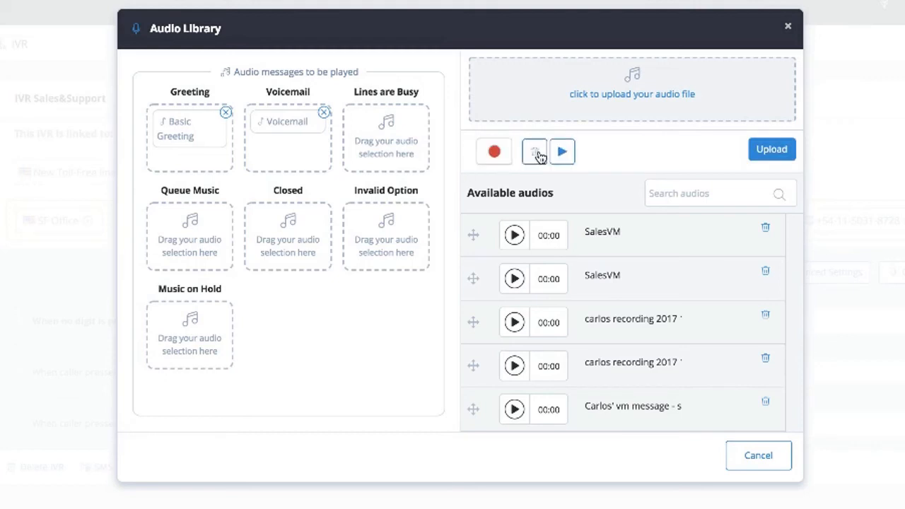
{"action": "left_click", "coordinate": [534, 153]}
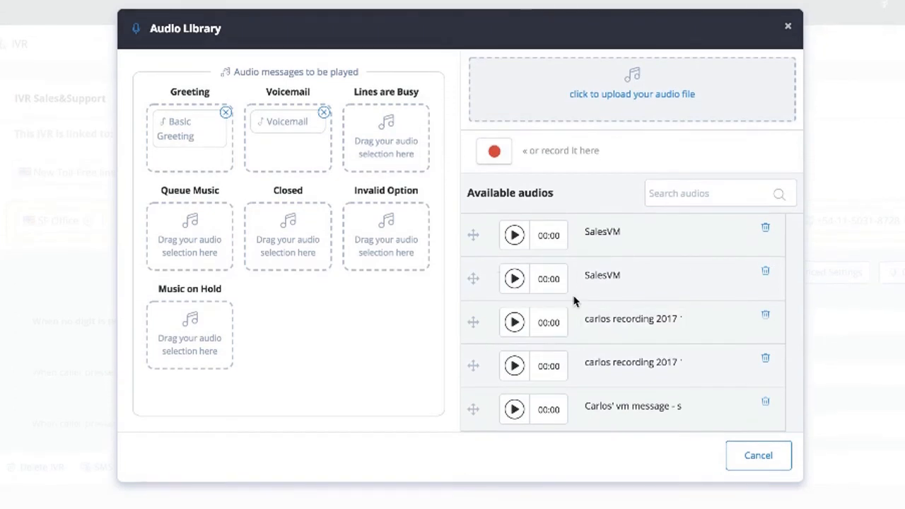
{"action": "left_click_drag", "start_coordinate": [473, 234], "coordinate": [137, 127]}
{"action": "left_click", "coordinate": [225, 113]}
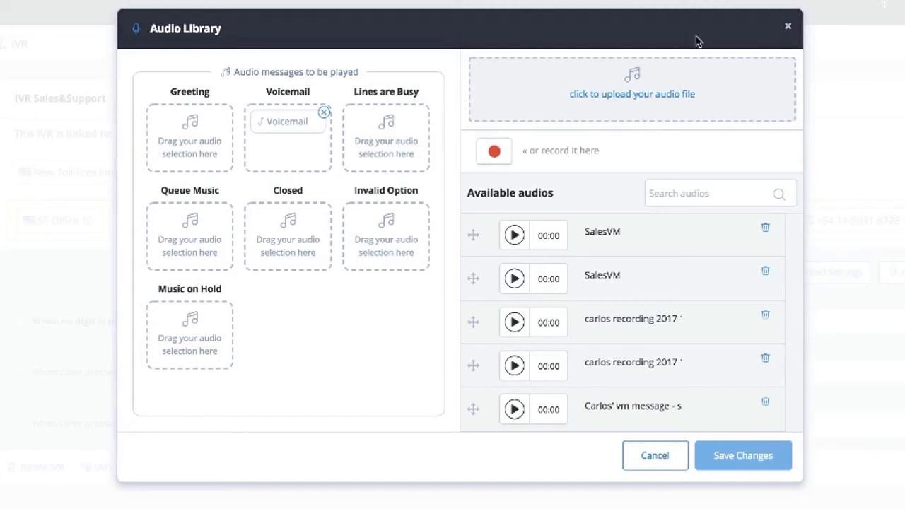
Close the Audio Library and add press-3 and press-4 options routing to Everyone in the Sales&Support IVR
{"action": "left_click", "coordinate": [788, 27]}
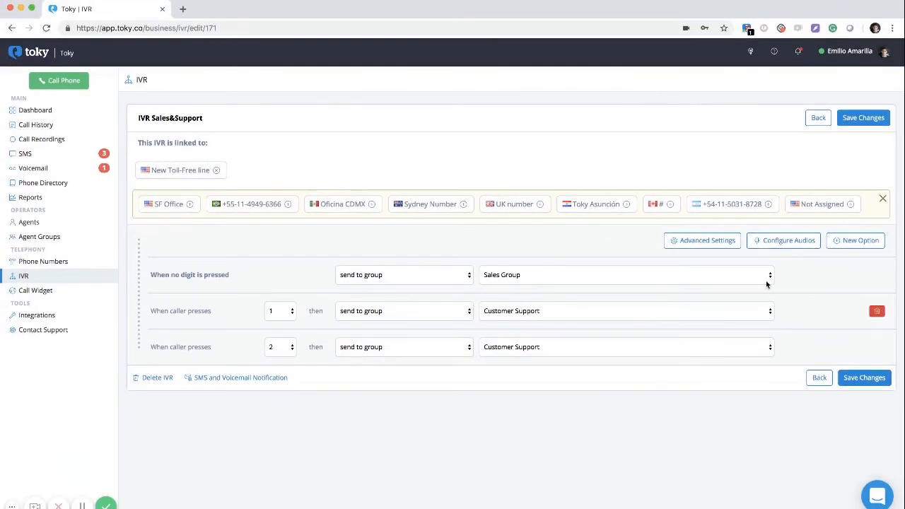
{"action": "left_click", "coordinate": [852, 245]}
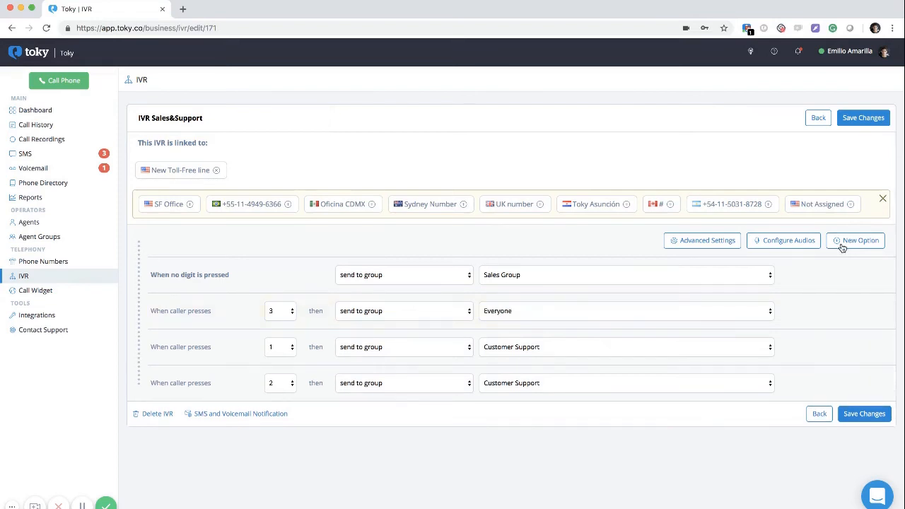
{"action": "left_click", "coordinate": [842, 247]}
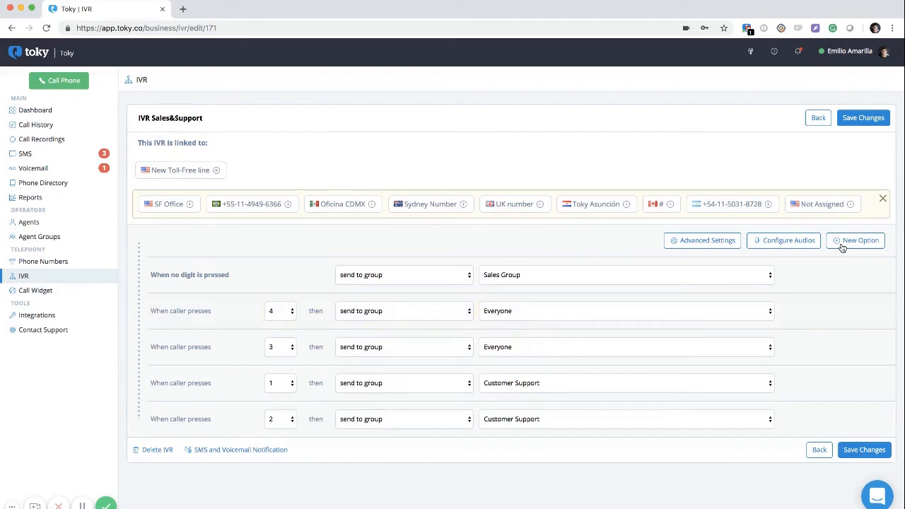
Hide the linkable numbers strip, go to the Call Widget telephone menus, and start a new browser tab
{"action": "left_click", "coordinate": [882, 201]}
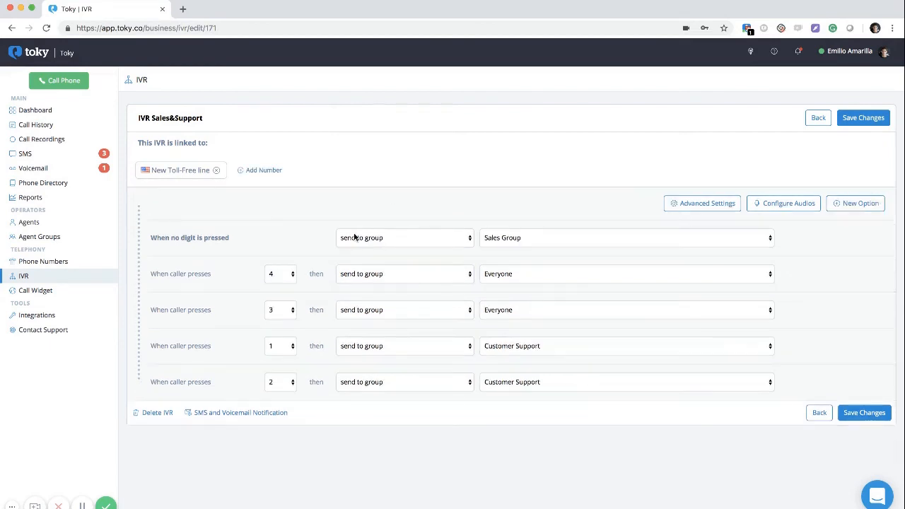
{"action": "left_click", "coordinate": [38, 294]}
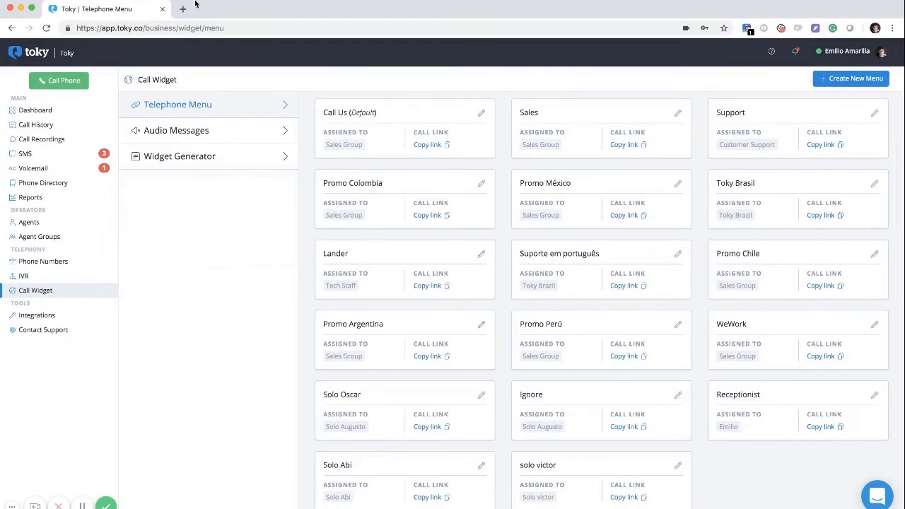
{"action": "left_click", "coordinate": [183, 8]}
Load toky.co in the new tab, open and close its live call widget, then return to the dashboard tab
{"action": "type", "text": "to"}
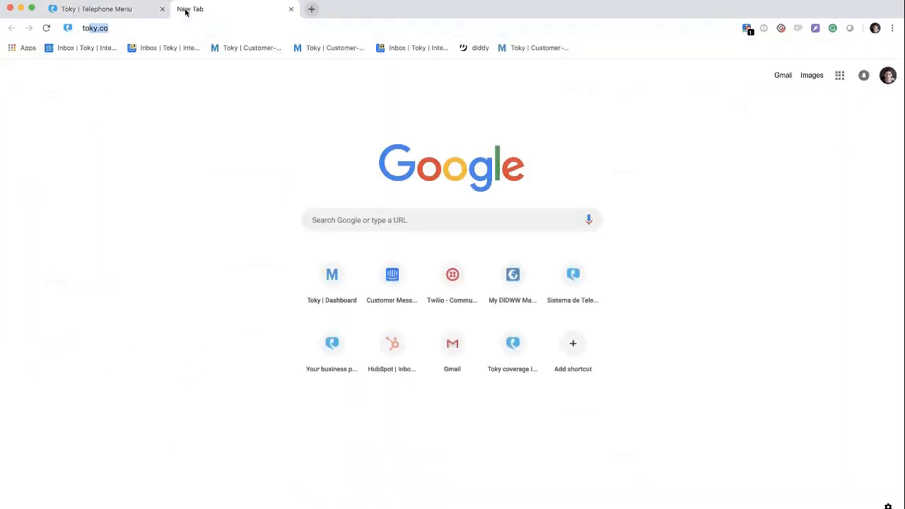
{"action": "type", "text": "ky.c"}
{"action": "key", "text": "Return"}
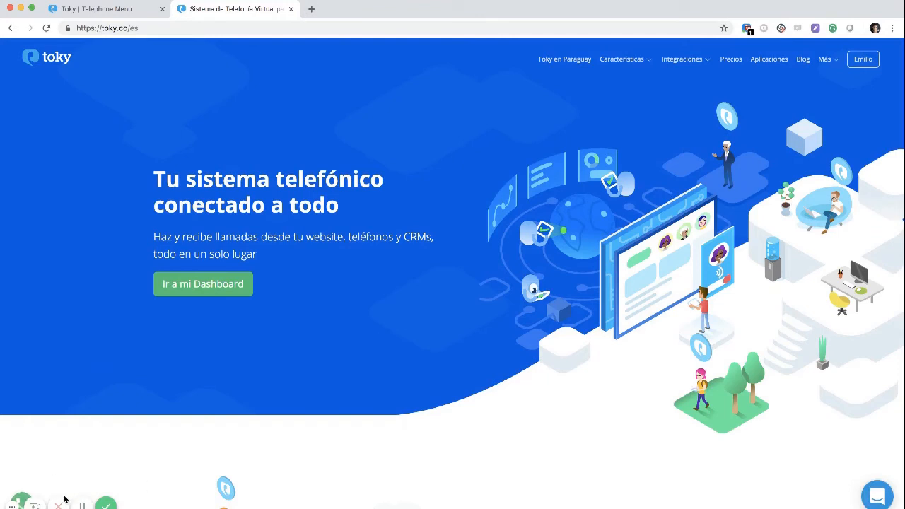
{"action": "left_click", "coordinate": [18, 500]}
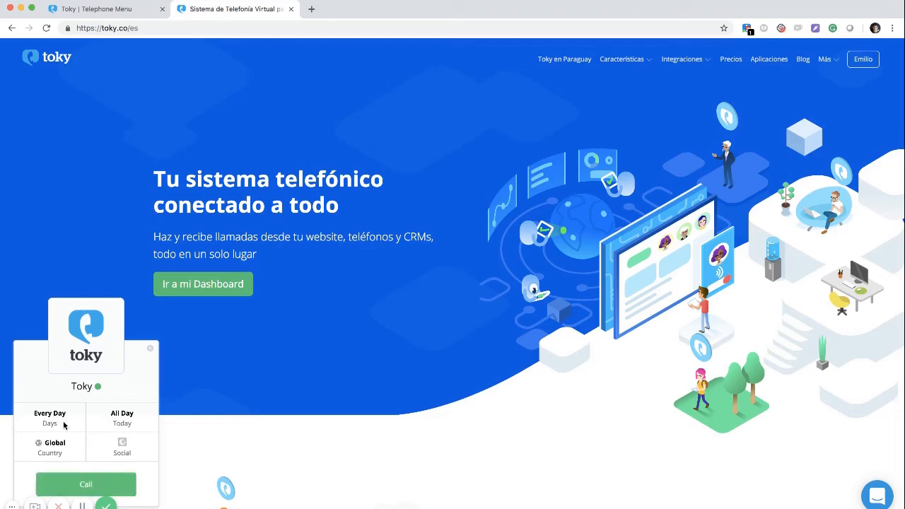
{"action": "left_click", "coordinate": [150, 350]}
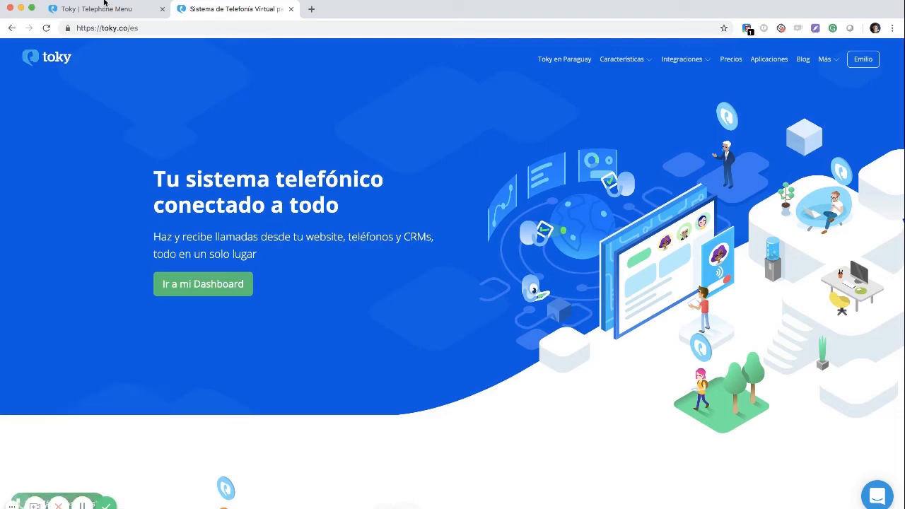
{"action": "left_click", "coordinate": [104, 7]}
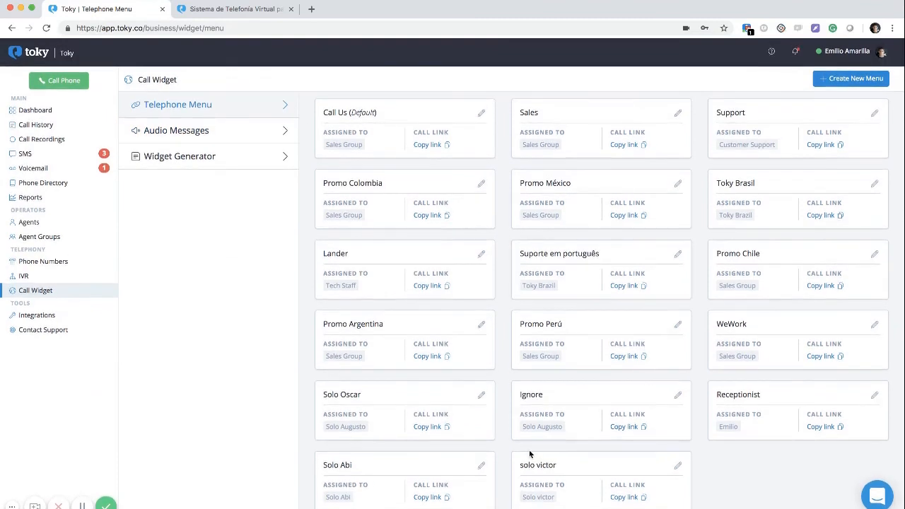
Create a 'Support' call widget menu option that sends calls to the Customer Support group, then close the dialog
{"action": "left_click", "coordinate": [846, 84]}
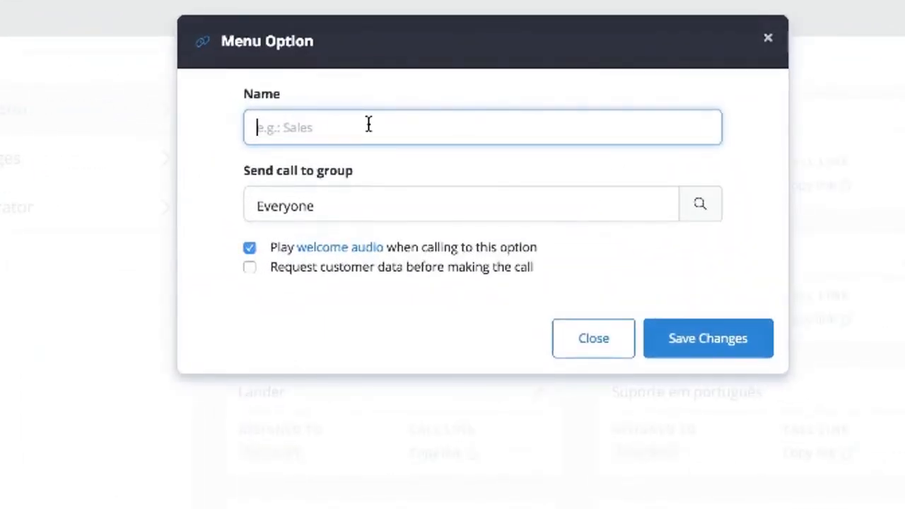
{"action": "left_click", "coordinate": [354, 213]}
{"action": "scroll", "coordinate": [337, 323], "scroll_direction": "down", "scroll_amount": 3}
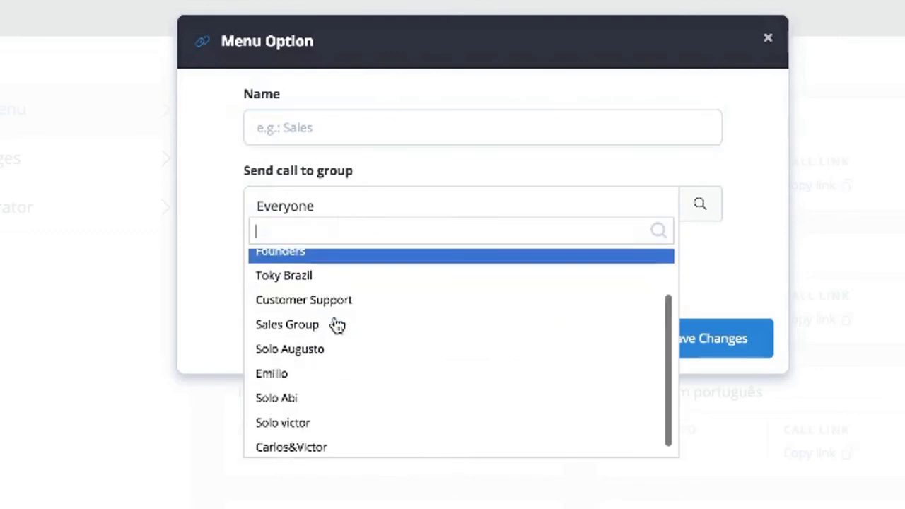
{"action": "scroll", "coordinate": [278, 443], "scroll_direction": "up", "scroll_amount": 2}
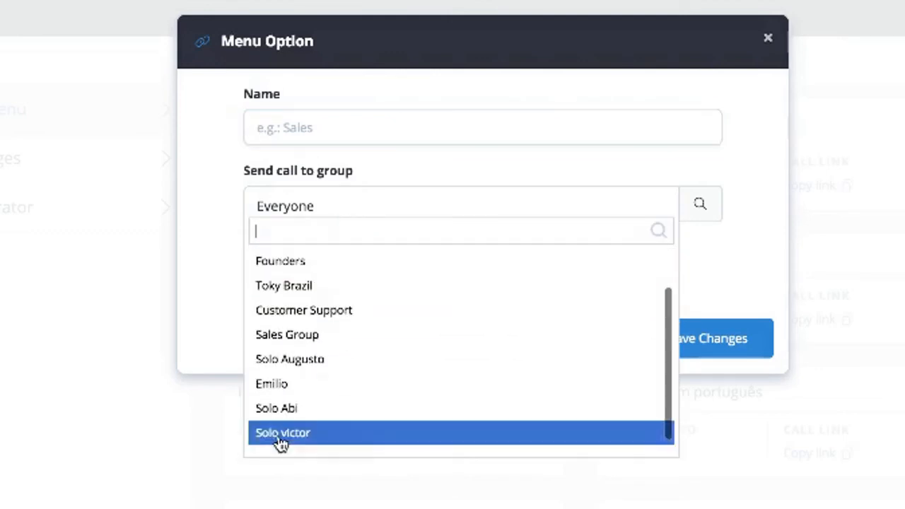
{"action": "scroll", "coordinate": [281, 293], "scroll_direction": "up", "scroll_amount": 1}
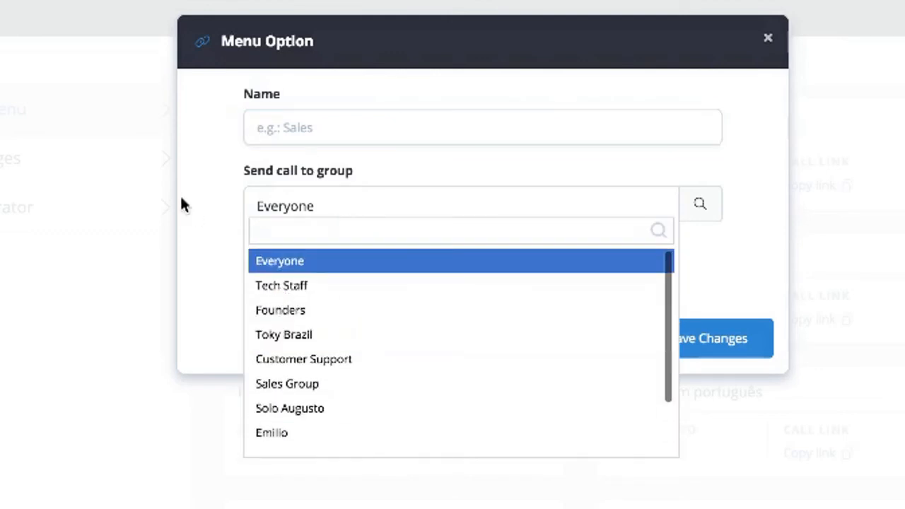
{"action": "left_click", "coordinate": [281, 135]}
{"action": "type", "text": "Support"}
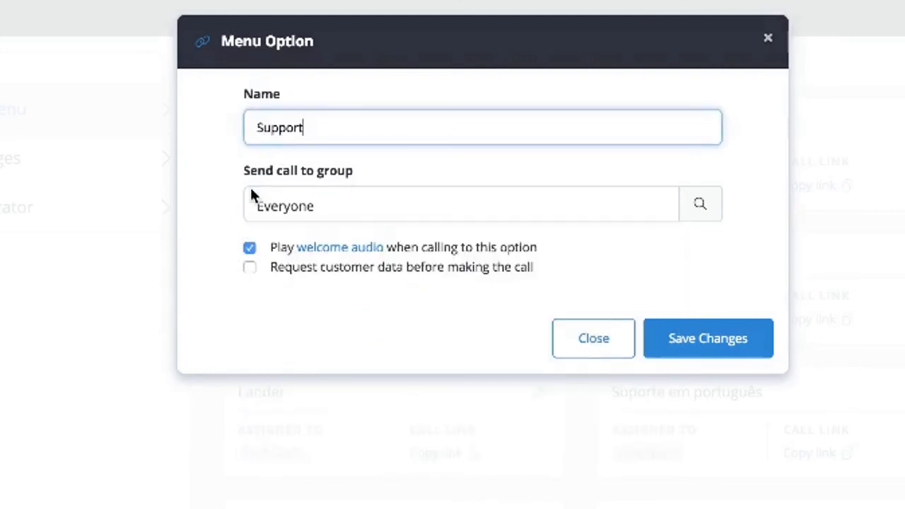
{"action": "left_click", "coordinate": [261, 198]}
{"action": "scroll", "coordinate": [315, 307], "scroll_direction": "down", "scroll_amount": 2}
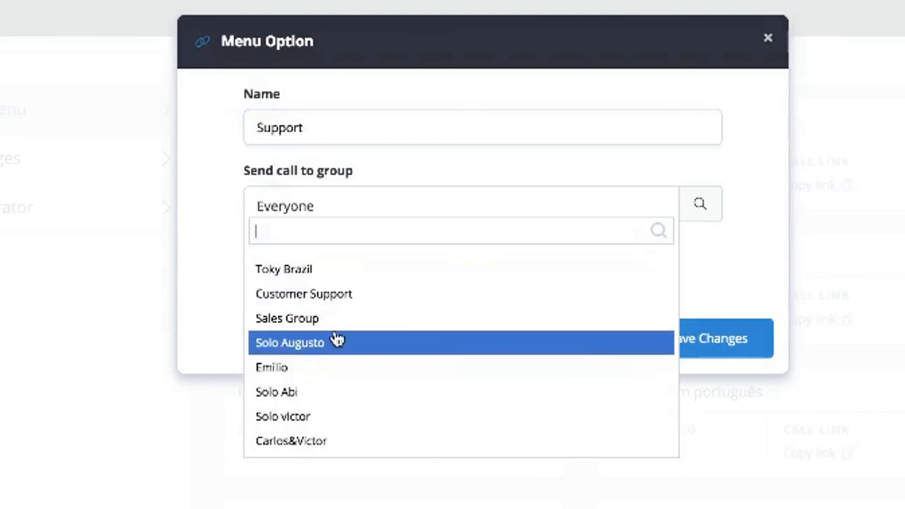
{"action": "scroll", "coordinate": [327, 332], "scroll_direction": "up", "scroll_amount": 2}
{"action": "left_click", "coordinate": [333, 364]}
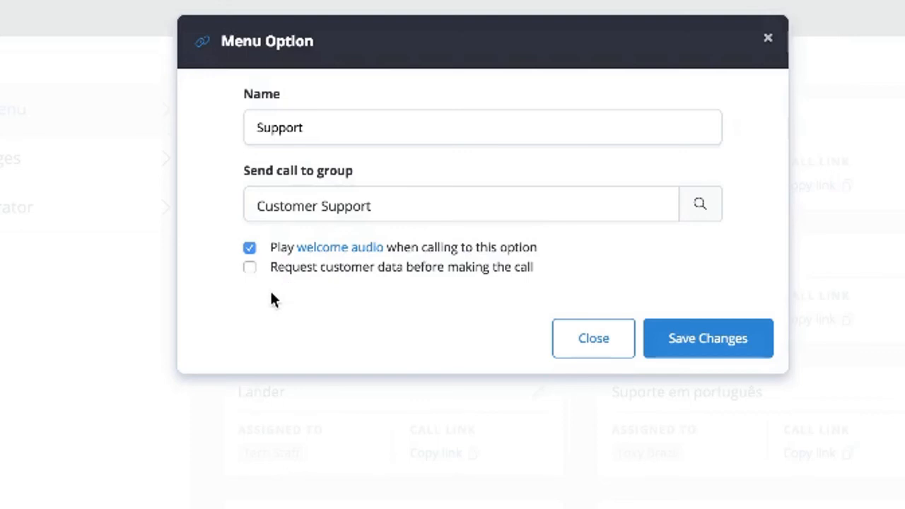
{"action": "left_click", "coordinate": [567, 348]}
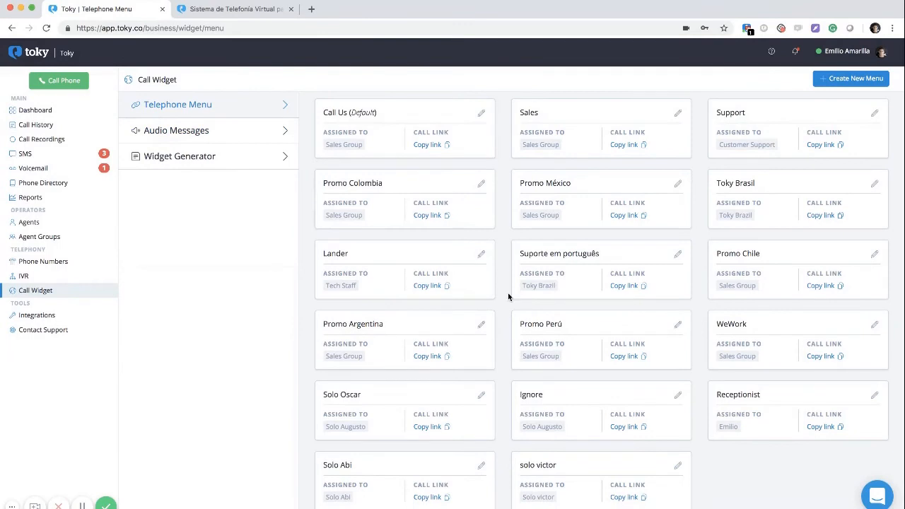
View the call widget's Audio Messages, then show the Widget Generator with its 'Call us for free!' button code
{"action": "left_click", "coordinate": [228, 138]}
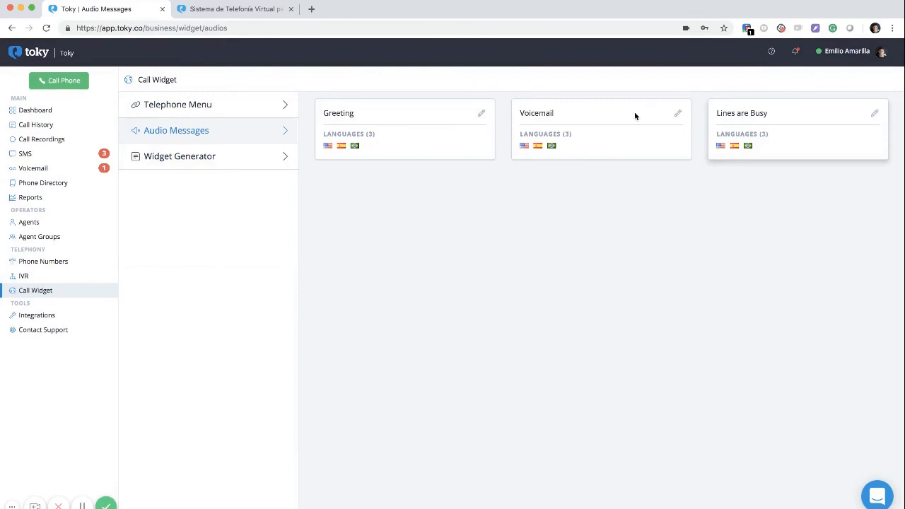
{"action": "left_click", "coordinate": [211, 154]}
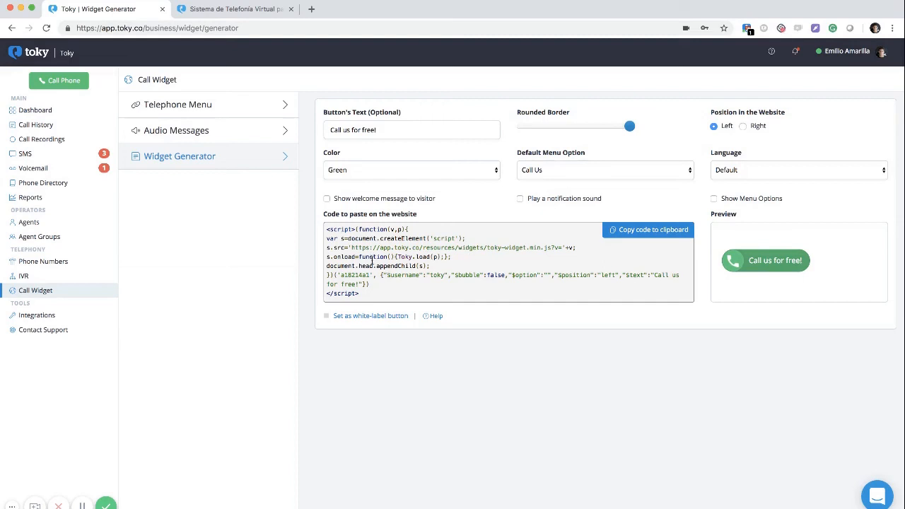
Select the widget embed code, compare it with the toky.co tab, then open the Integrations page
{"action": "left_click_drag", "start_coordinate": [367, 303], "coordinate": [323, 232]}
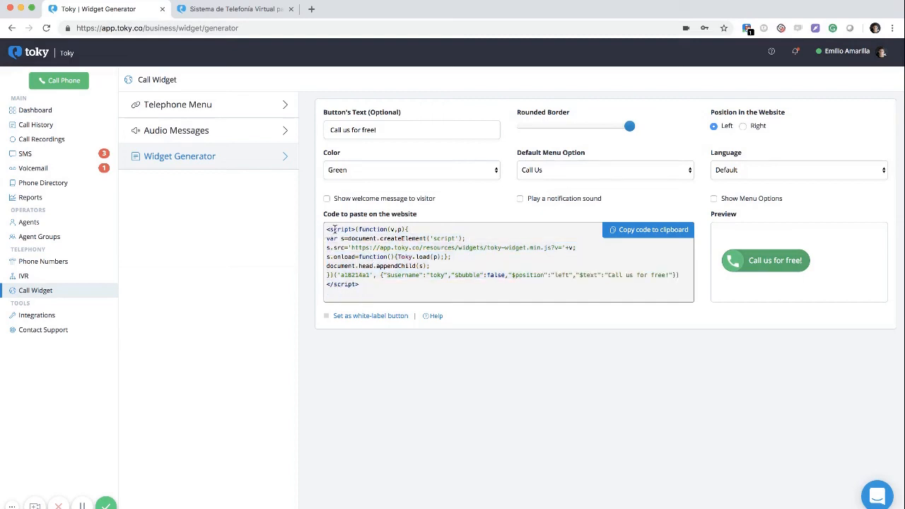
{"action": "left_click", "coordinate": [233, 9]}
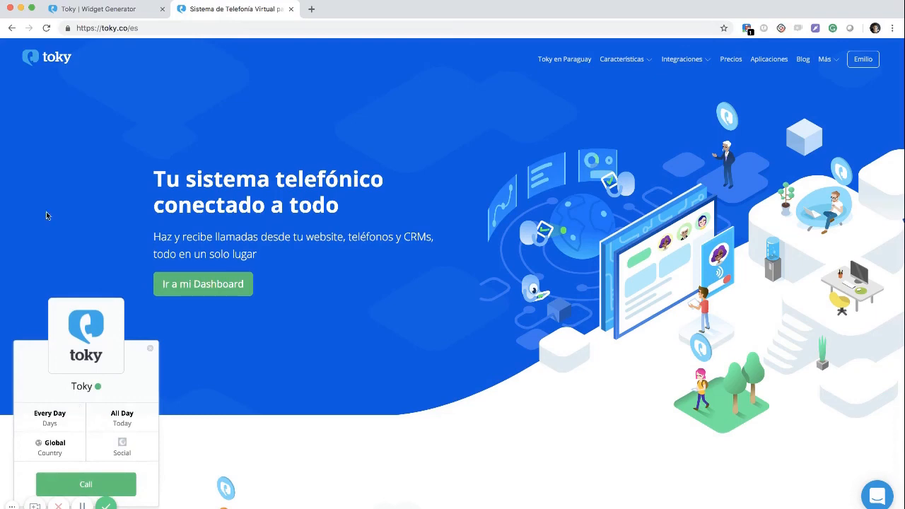
{"action": "left_click", "coordinate": [92, 10]}
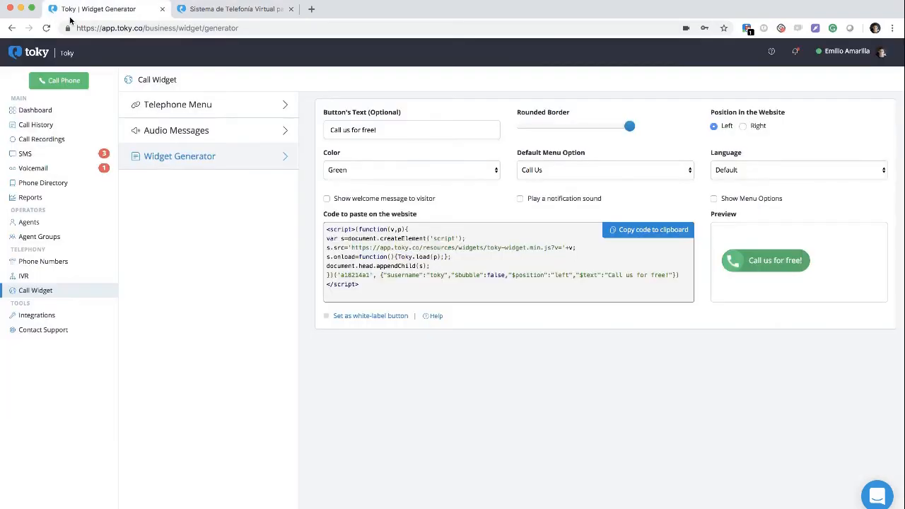
{"action": "left_click", "coordinate": [33, 316]}
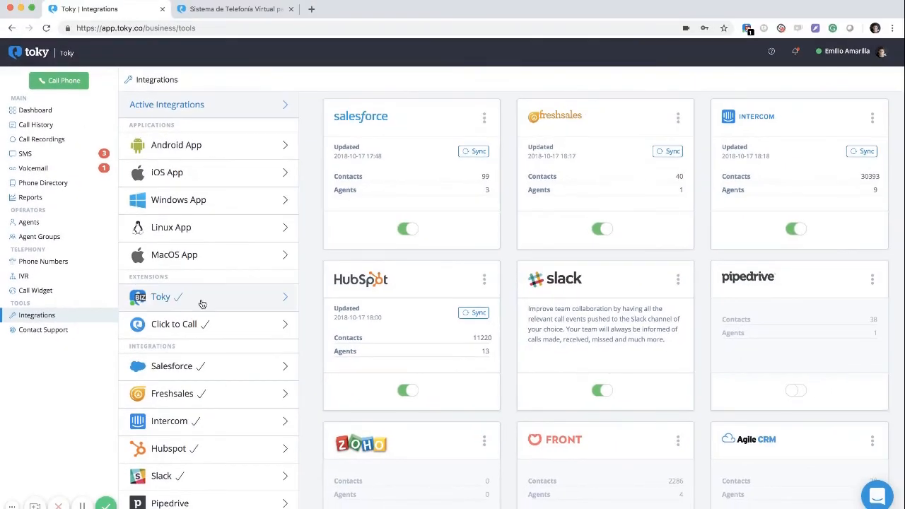
Scroll through the available integrations list and open the Intercom integration settings
{"action": "scroll", "coordinate": [254, 304], "scroll_direction": "down", "scroll_amount": 6}
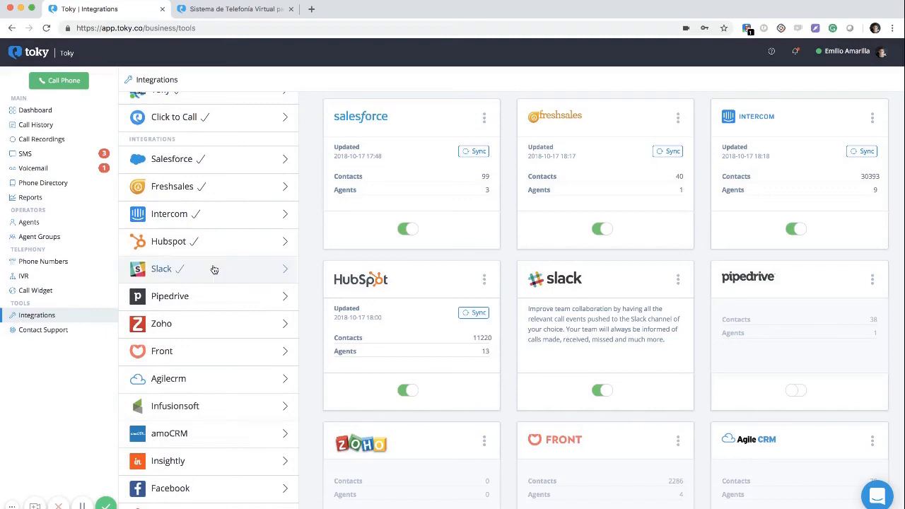
{"action": "scroll", "coordinate": [212, 267], "scroll_direction": "down", "scroll_amount": 2}
{"action": "scroll", "coordinate": [216, 378], "scroll_direction": "down", "scroll_amount": 1}
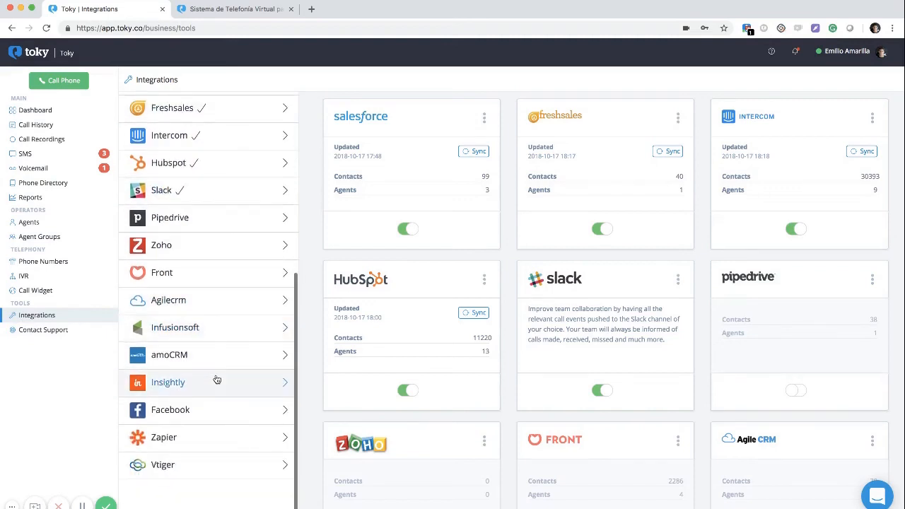
{"action": "scroll", "coordinate": [228, 334], "scroll_direction": "up", "scroll_amount": 3}
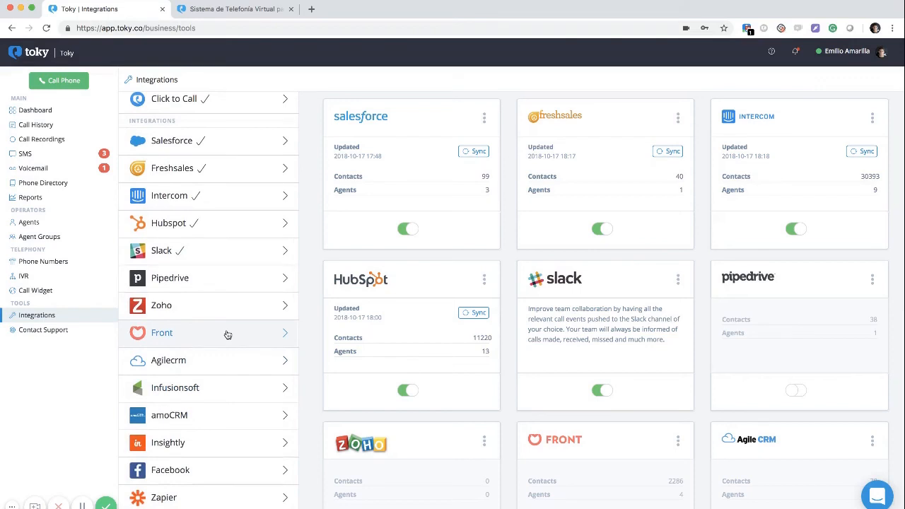
{"action": "scroll", "coordinate": [202, 388], "scroll_direction": "down", "scroll_amount": 1}
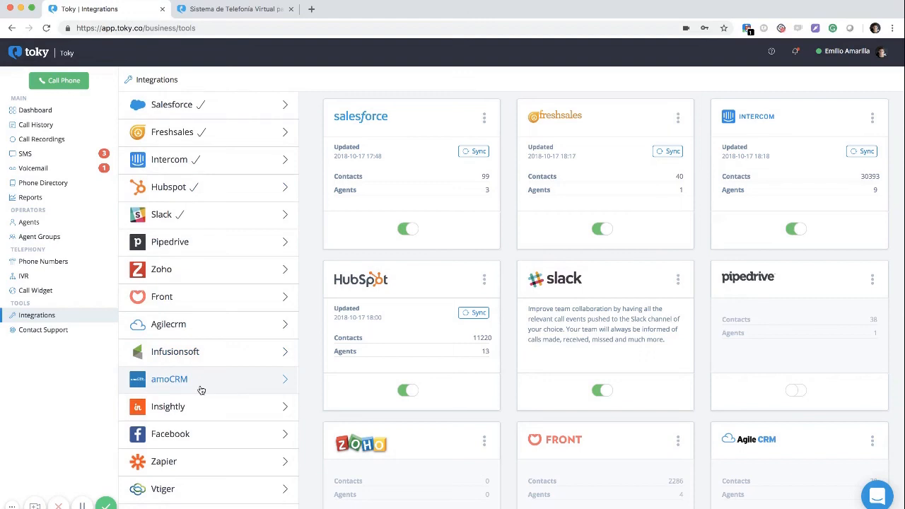
{"action": "scroll", "coordinate": [202, 390], "scroll_direction": "up", "scroll_amount": 2}
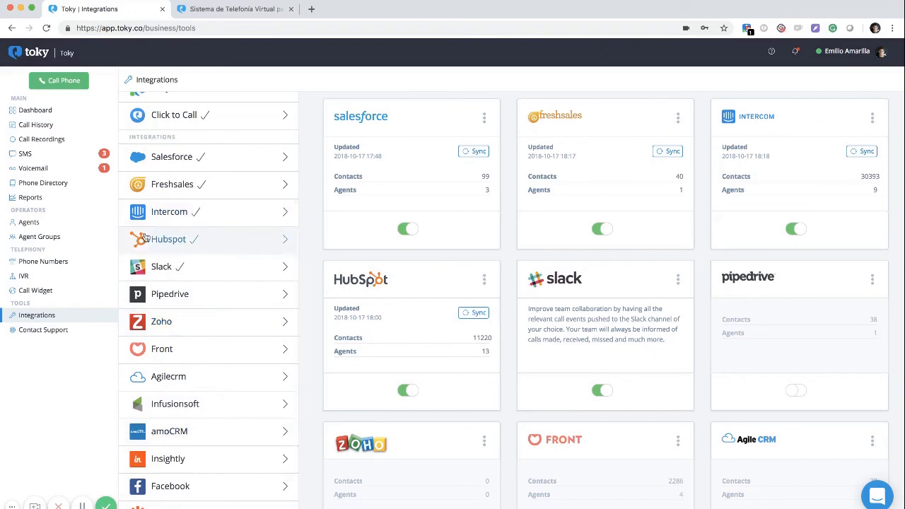
{"action": "left_click", "coordinate": [168, 214]}
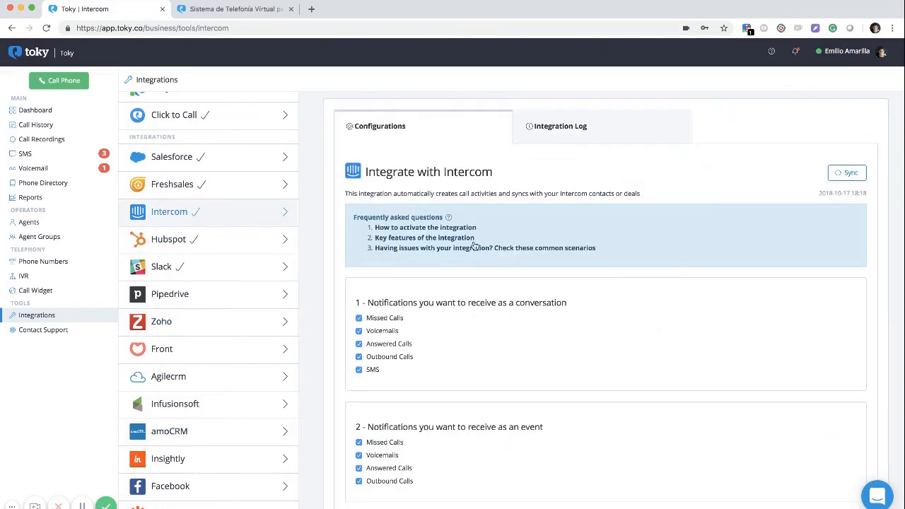
Review Intercom's conversation and event notifications for every call type, then open Contact Support in a new tab
{"action": "scroll", "coordinate": [474, 245], "scroll_direction": "down", "scroll_amount": 1}
{"action": "scroll", "coordinate": [474, 245], "scroll_direction": "down", "scroll_amount": 1}
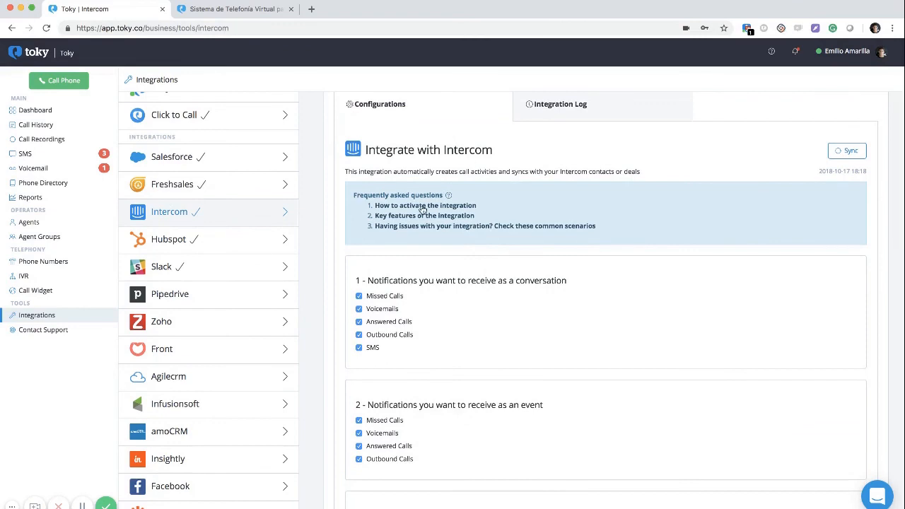
{"action": "scroll", "coordinate": [422, 209], "scroll_direction": "down", "scroll_amount": 1}
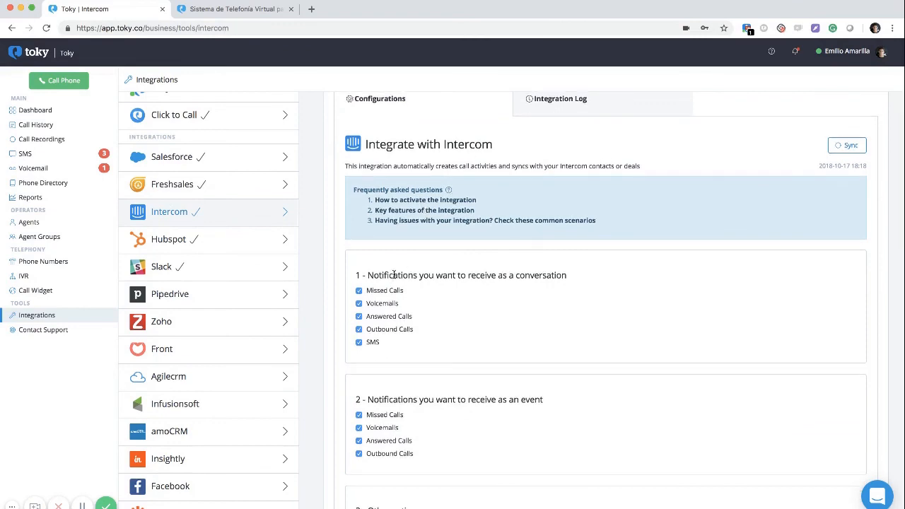
{"action": "scroll", "coordinate": [394, 275], "scroll_direction": "down", "scroll_amount": 1}
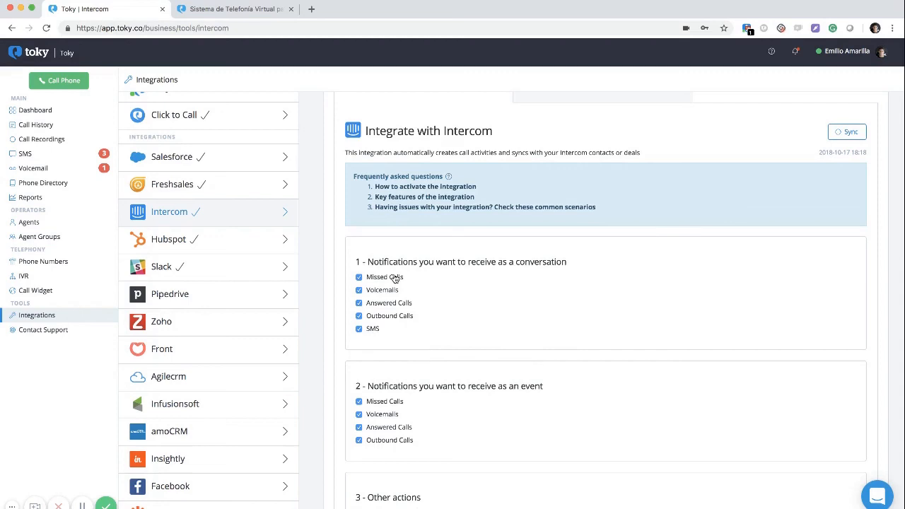
{"action": "scroll", "coordinate": [247, 216], "scroll_direction": "up", "scroll_amount": 3}
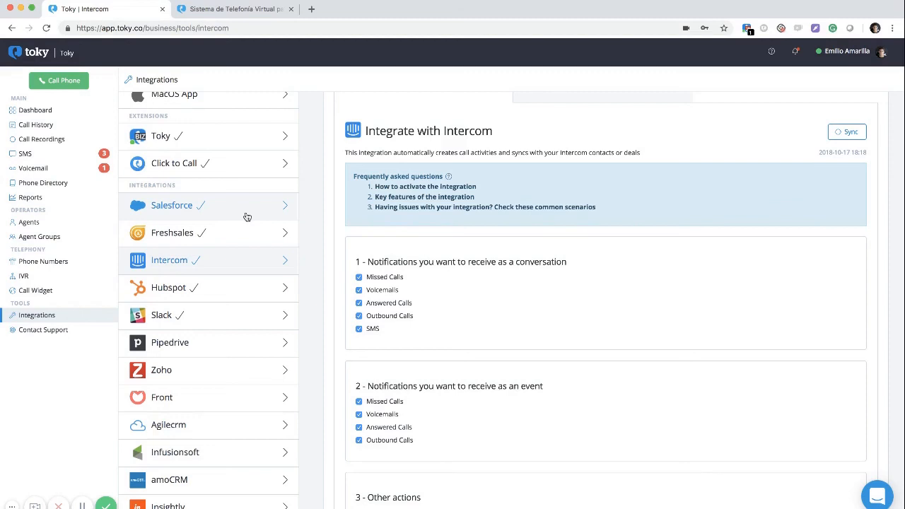
{"action": "scroll", "coordinate": [247, 216], "scroll_direction": "down", "scroll_amount": 2}
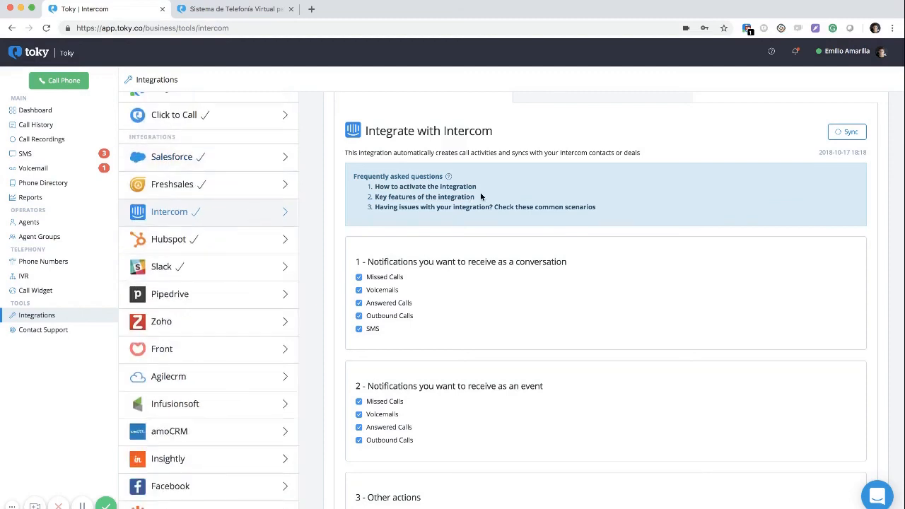
{"action": "left_click", "coordinate": [247, 215]}
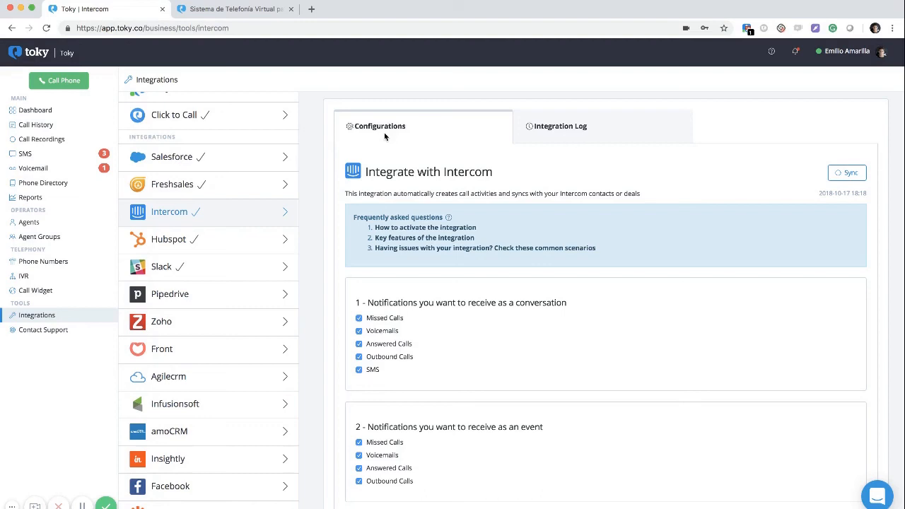
{"action": "scroll", "coordinate": [191, 228], "scroll_direction": "down", "scroll_amount": 2}
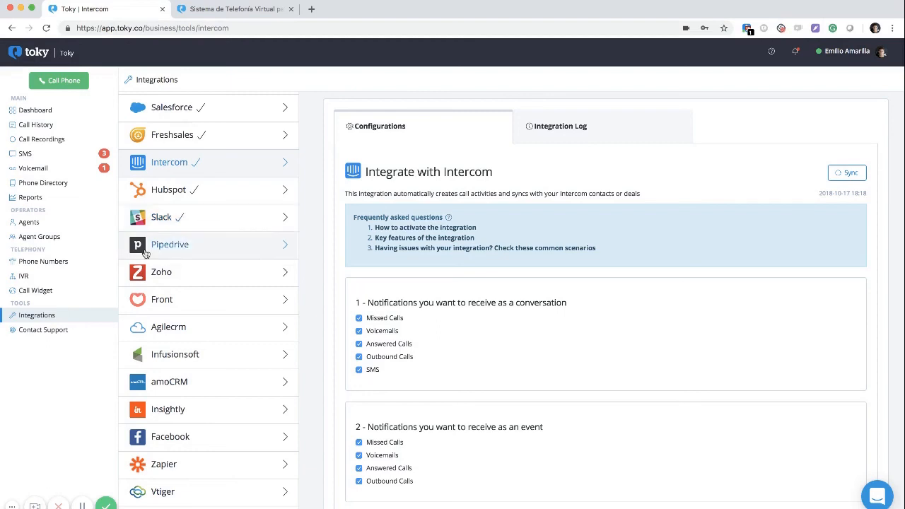
{"action": "left_click", "coordinate": [37, 331]}
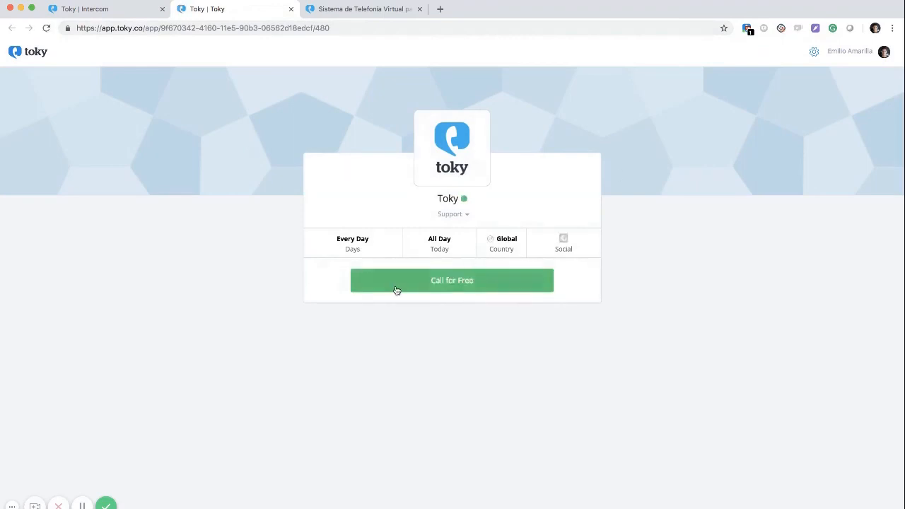
On the toky.co/es tab, scroll to the footer, close the call widget, and briefly select the contact e-mail
{"action": "left_click", "coordinate": [357, 9]}
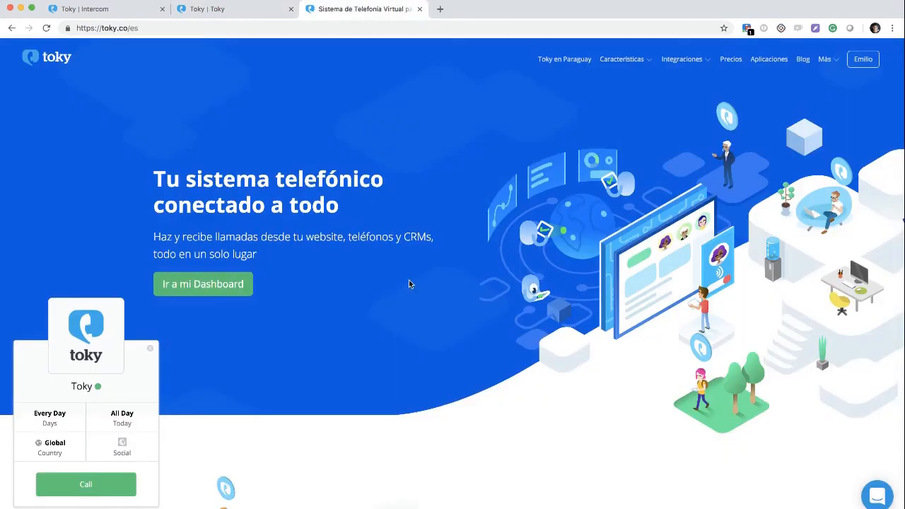
{"action": "scroll", "coordinate": [408, 280], "scroll_direction": "down", "scroll_amount": 3}
{"action": "scroll", "coordinate": [408, 284], "scroll_direction": "down", "scroll_amount": 20}
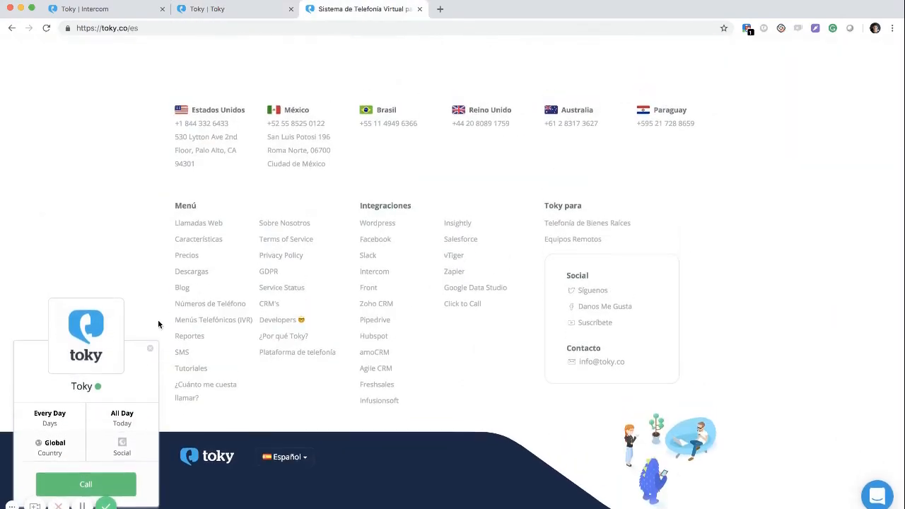
{"action": "left_click", "coordinate": [148, 352]}
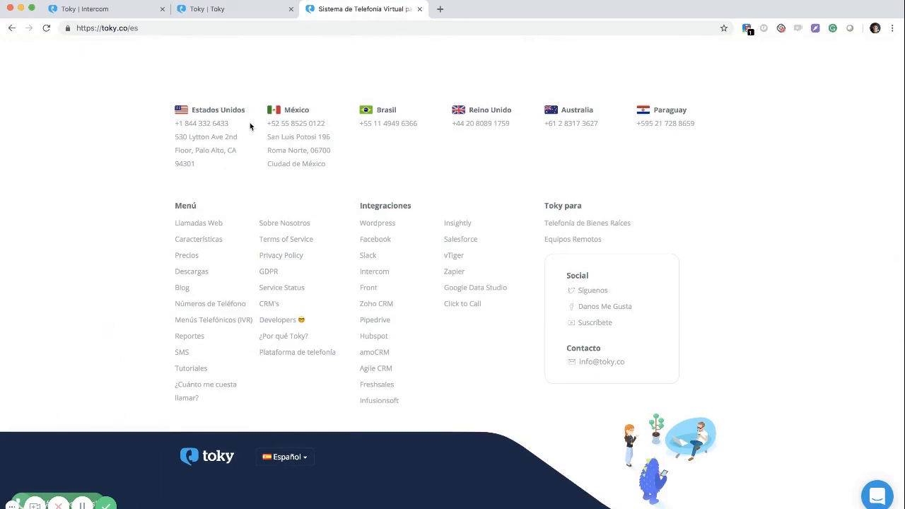
{"action": "left_click_drag", "start_coordinate": [631, 363], "coordinate": [578, 362]}
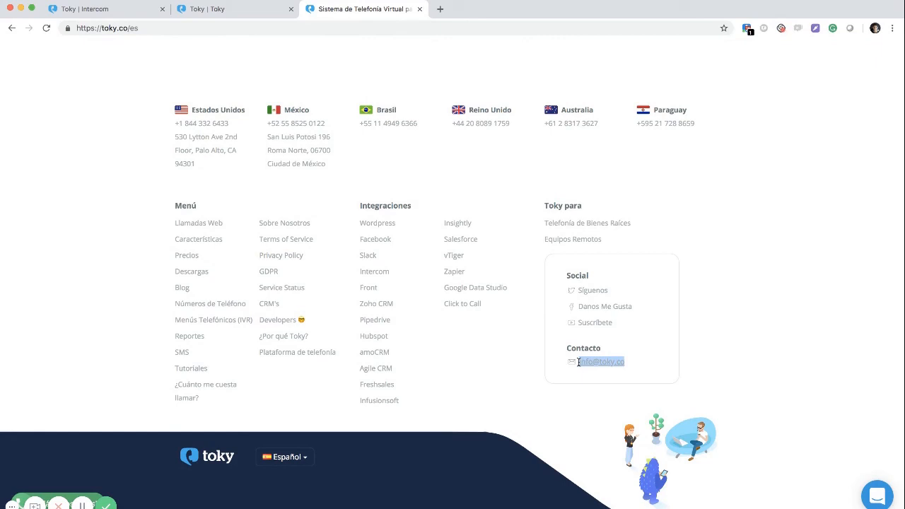
{"action": "left_click", "coordinate": [531, 259]}
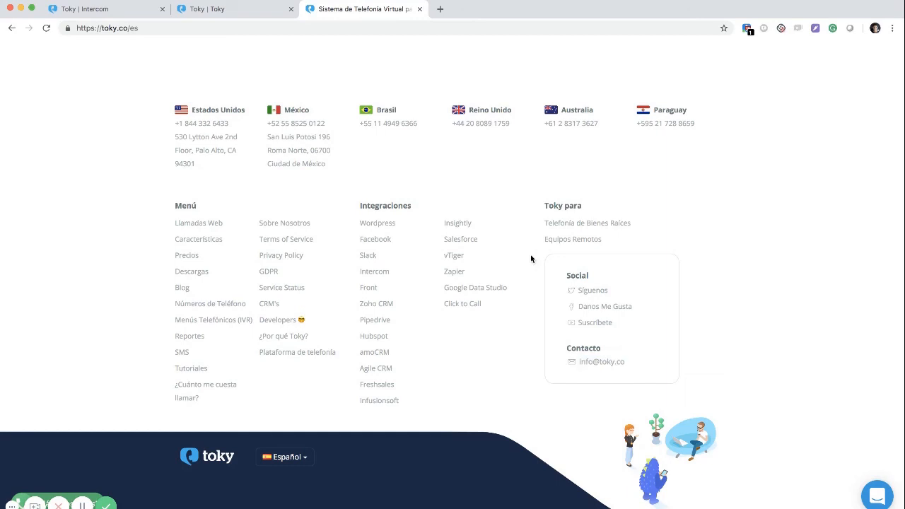